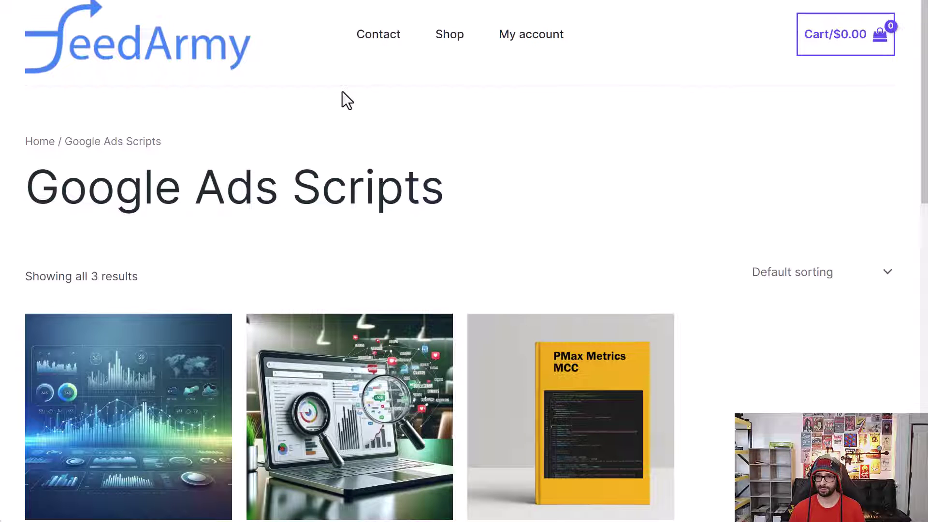
- Browse the product listing in the FeedArmy shop
{"action": "left_click", "coordinate": [452, 41]}
{"action": "scroll", "coordinate": [523, 129], "scroll_direction": "down", "scroll_amount": 2}
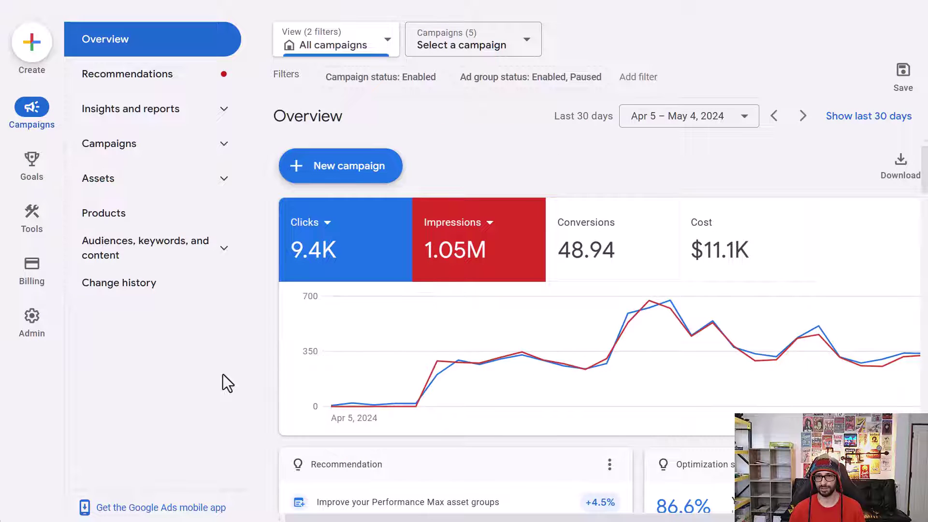
- Start a new Sales campaign of type Shopping, choosing Standard Shopping instead of Performance Max
{"action": "left_click", "coordinate": [327, 172]}
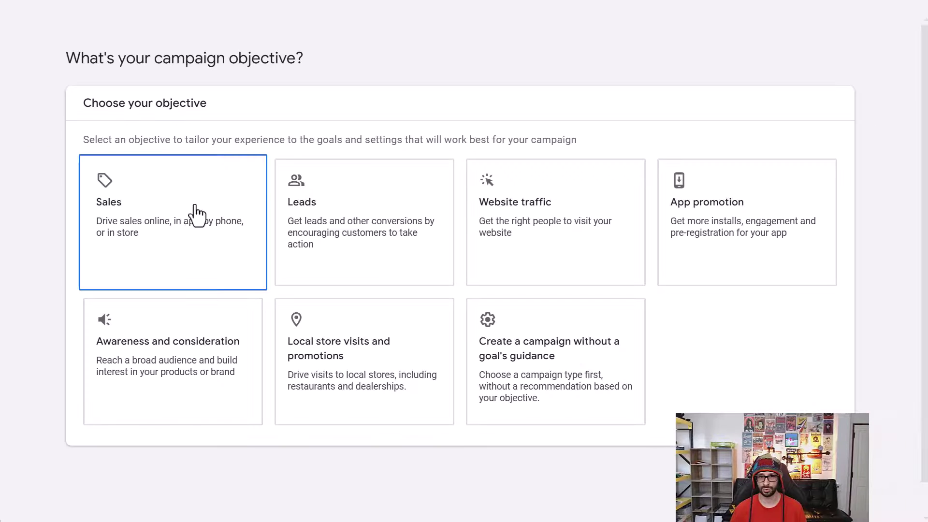
{"action": "left_click", "coordinate": [188, 209]}
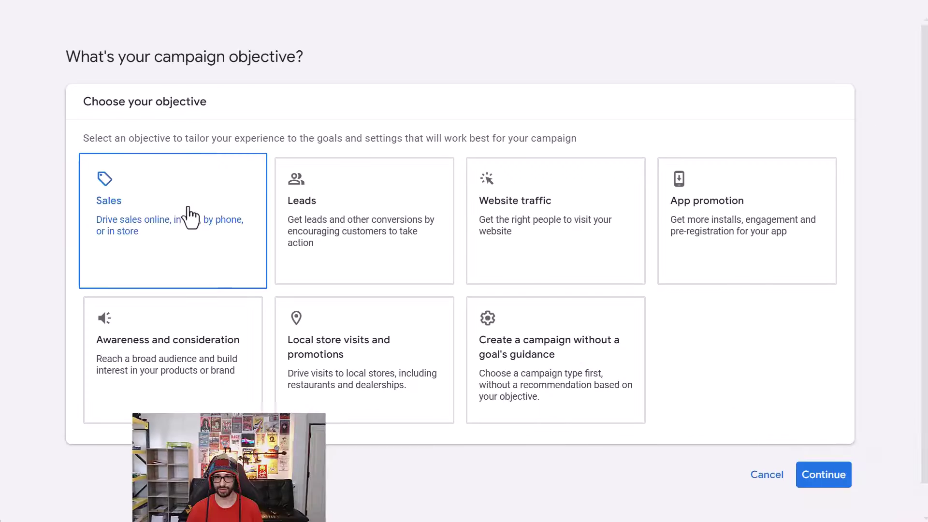
{"action": "scroll", "coordinate": [392, 182], "scroll_direction": "down", "scroll_amount": 5}
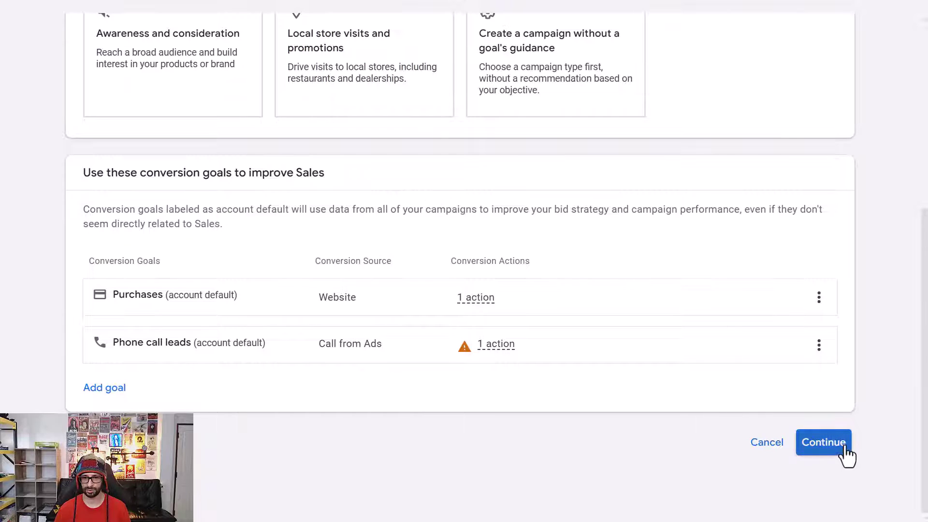
{"action": "left_click", "coordinate": [824, 442]}
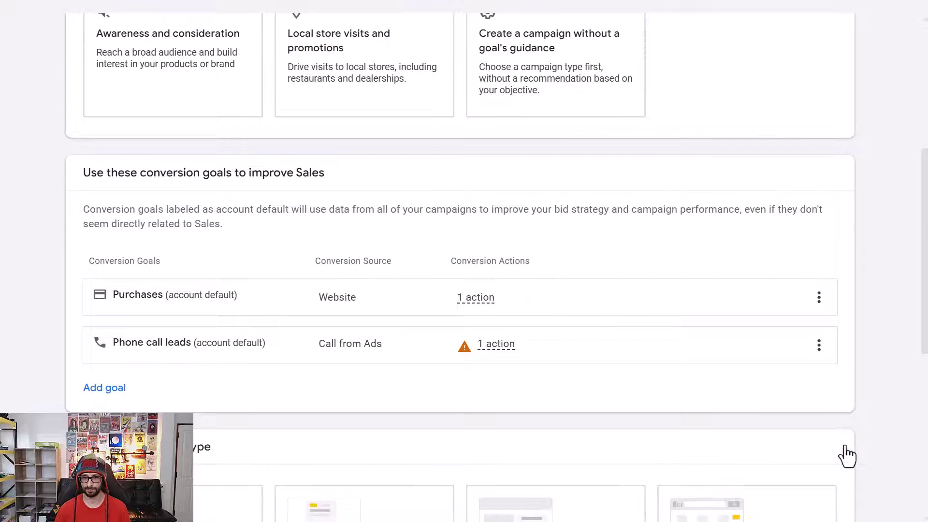
{"action": "left_click", "coordinate": [708, 350]}
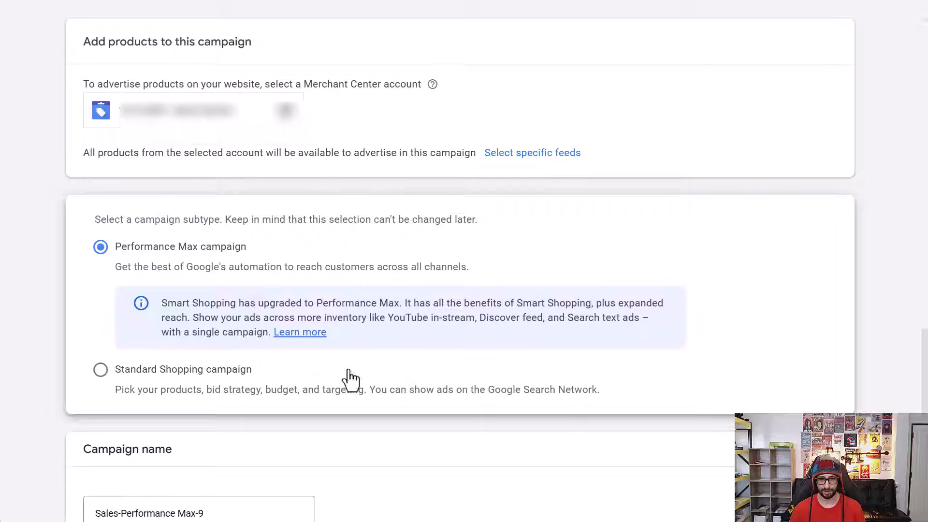
{"action": "left_click", "coordinate": [190, 372]}
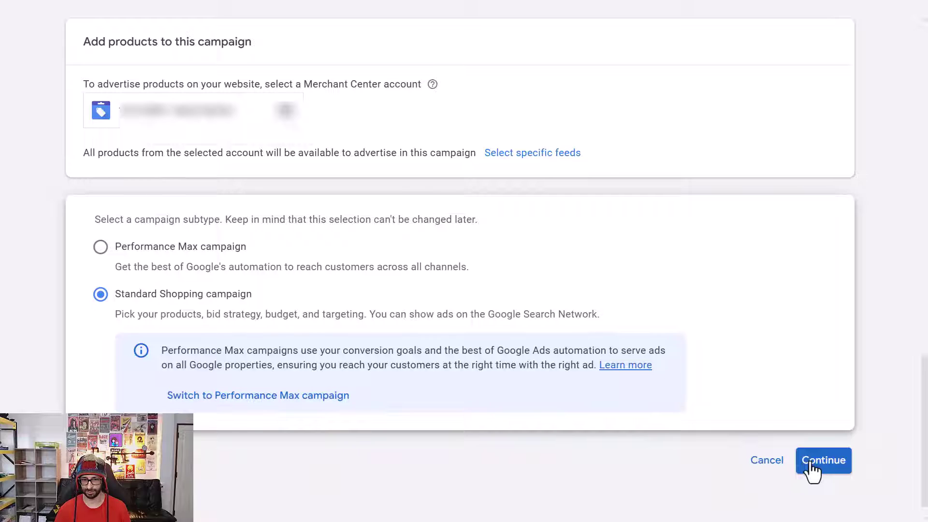
{"action": "left_click", "coordinate": [810, 464]}
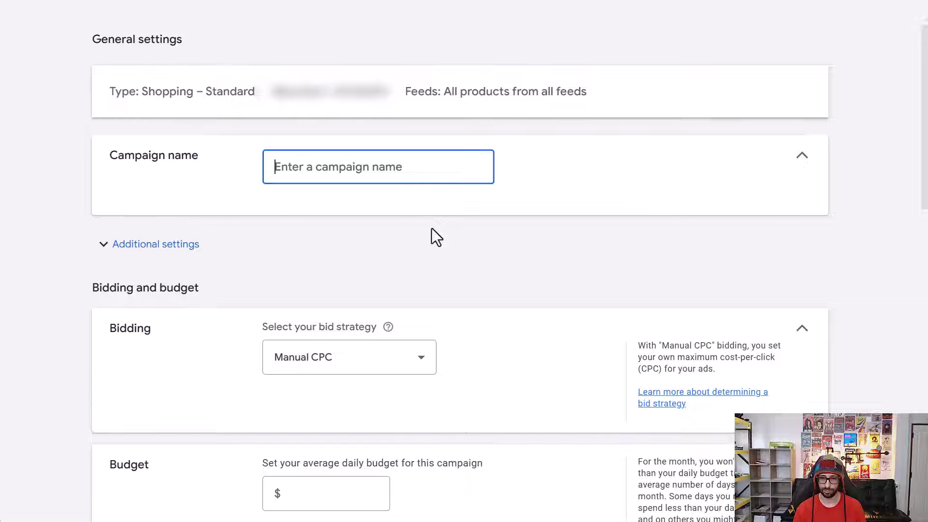
- Name the campaign 'US - Shopping - Generic' and give it a $5.00 daily budget
{"action": "type", "text": "US - Shopp"}
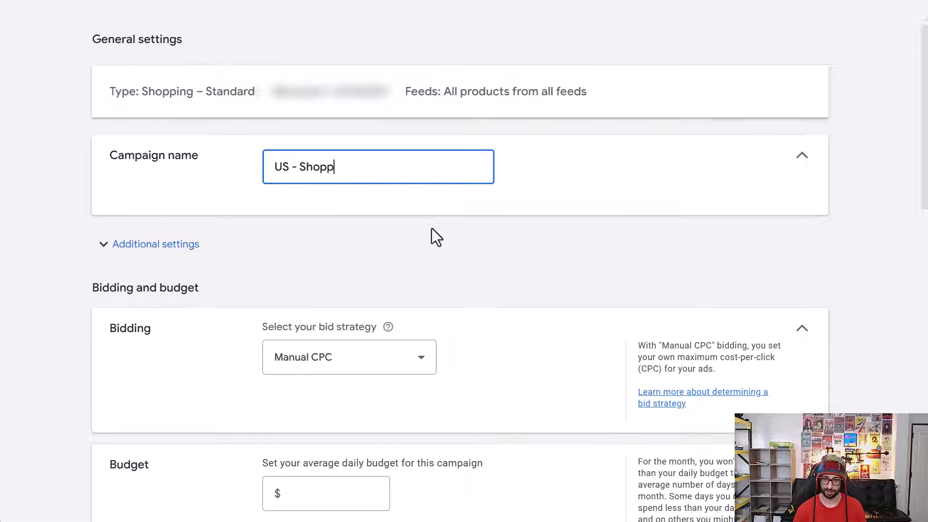
{"action": "type", "text": "ing - Generic"}
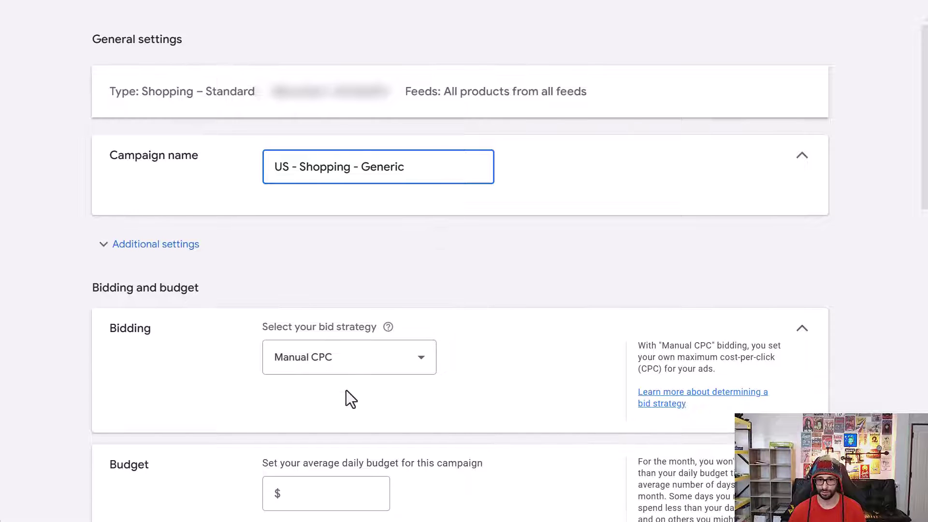
{"action": "scroll", "coordinate": [321, 379], "scroll_direction": "down", "scroll_amount": 3}
{"action": "left_click", "coordinate": [323, 346]}
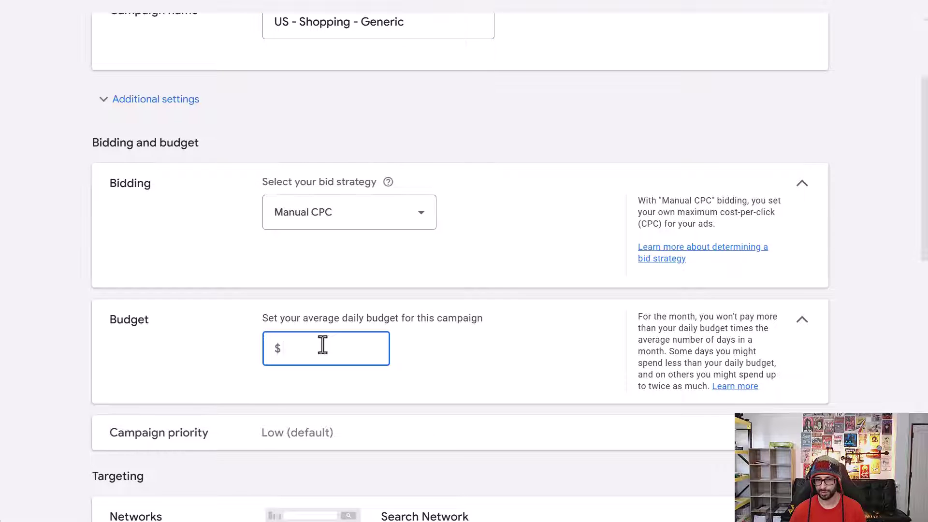
{"action": "type", "text": "5"}
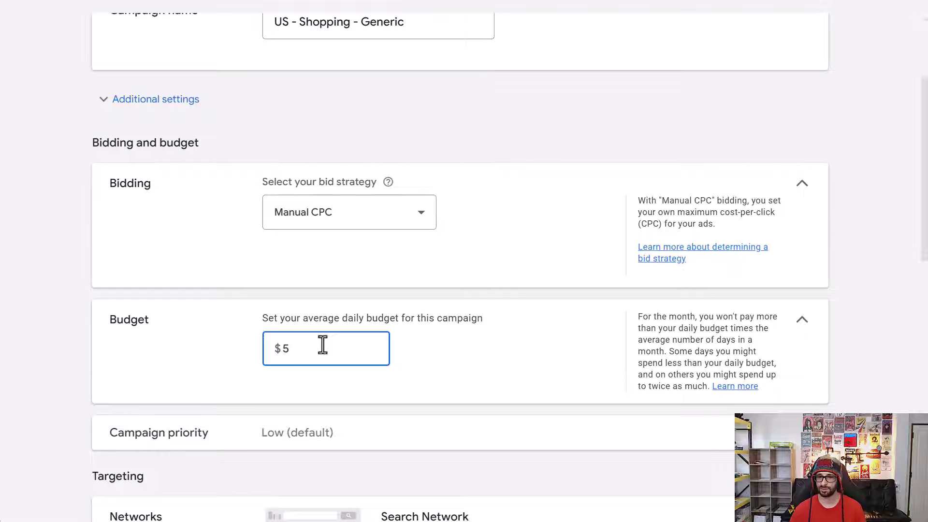
{"action": "left_click", "coordinate": [246, 376]}
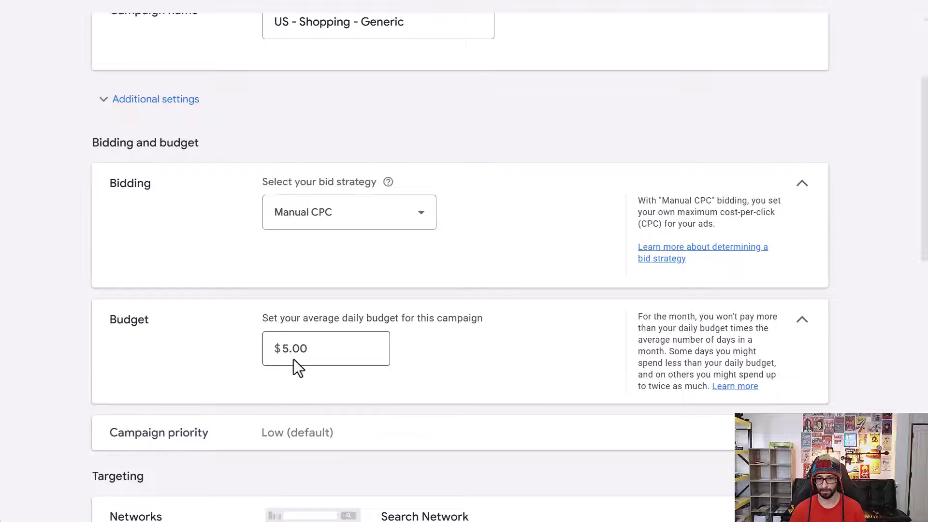
- Set campaign priority to High and exclude Google search partners
{"action": "left_click", "coordinate": [349, 449]}
{"action": "scroll", "coordinate": [358, 430], "scroll_direction": "down", "scroll_amount": 5}
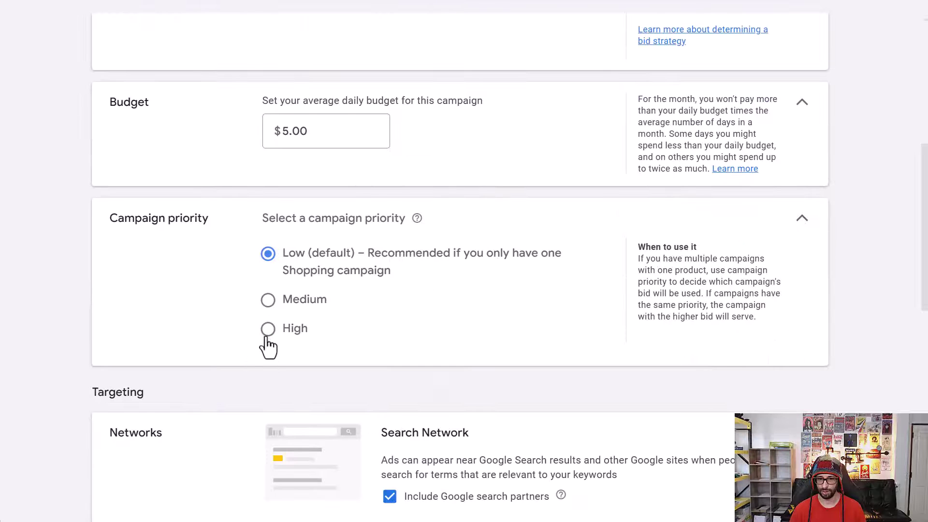
{"action": "left_click", "coordinate": [267, 330]}
{"action": "scroll", "coordinate": [740, 365], "scroll_direction": "down", "scroll_amount": 5}
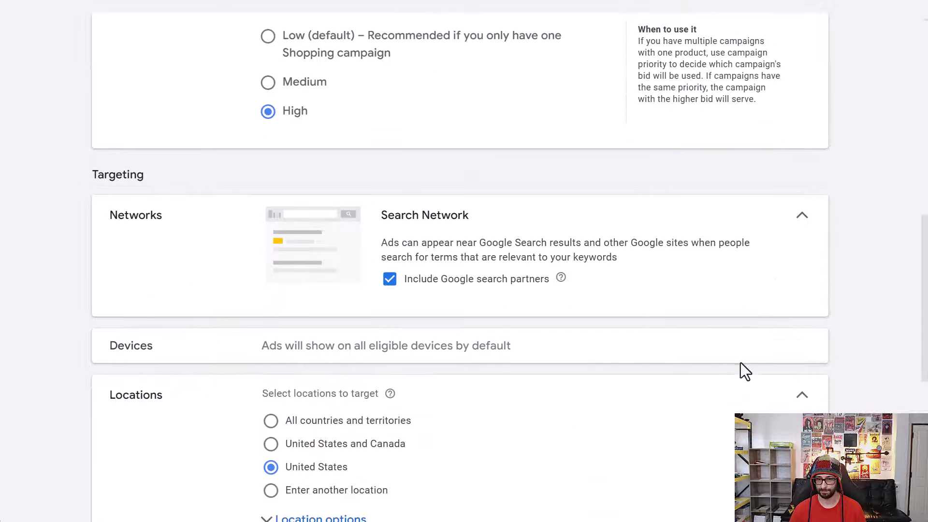
{"action": "left_click", "coordinate": [390, 280]}
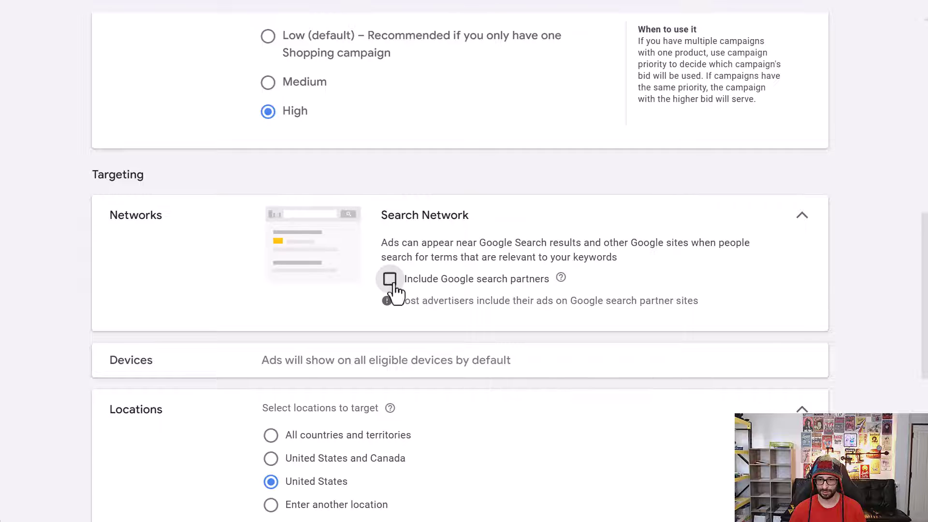
{"action": "scroll", "coordinate": [245, 364], "scroll_direction": "down", "scroll_amount": 5}
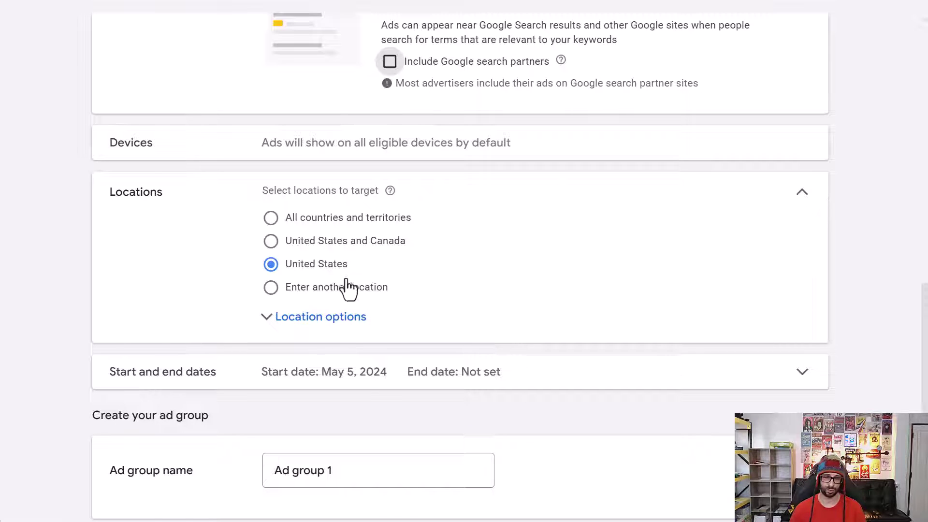
{"action": "scroll", "coordinate": [420, 280], "scroll_direction": "down", "scroll_amount": 3}
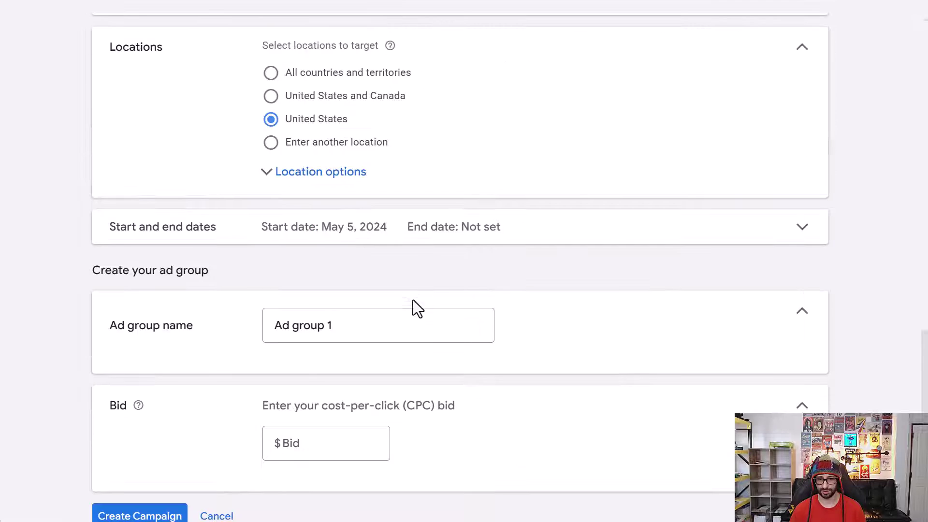
- Keep the ad group name as 'Ad group 1'
{"action": "left_click", "coordinate": [385, 330]}
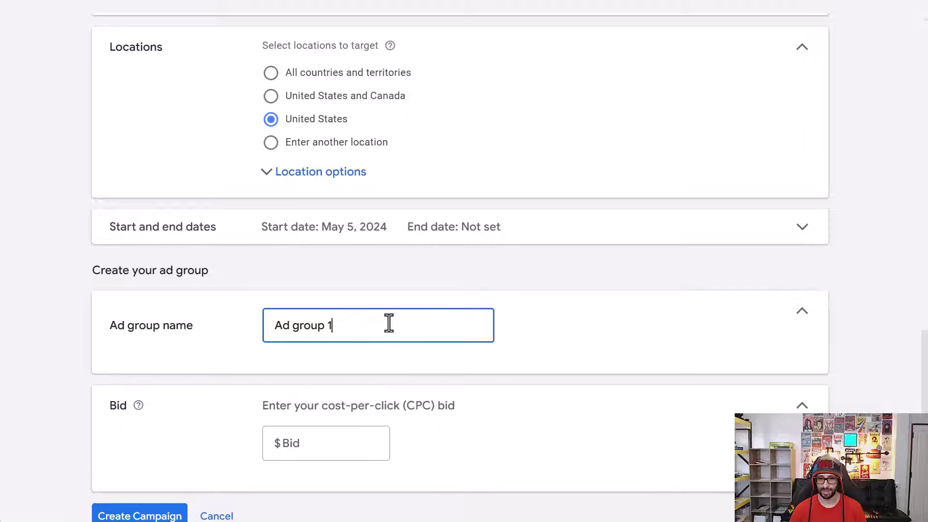
{"action": "left_click_drag", "start_coordinate": [387, 324], "coordinate": [297, 308]}
{"action": "left_click", "coordinate": [305, 292]}
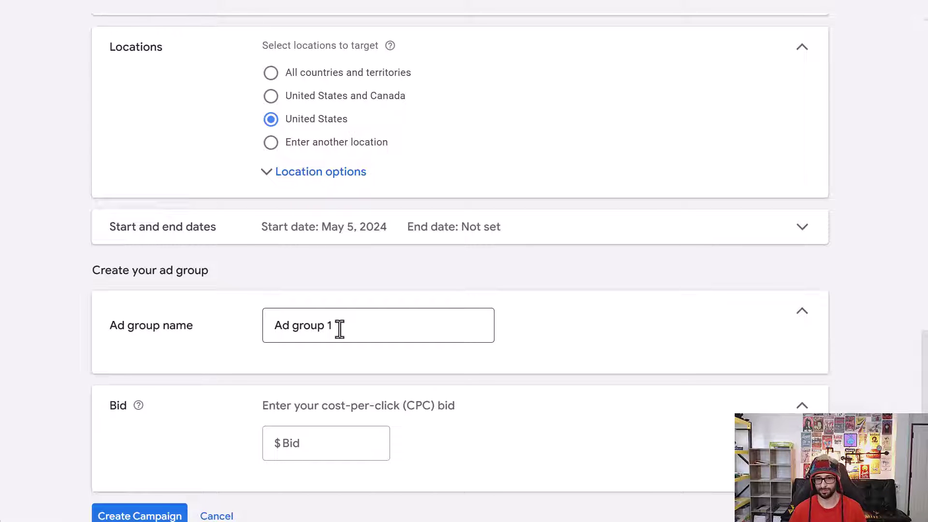
{"action": "left_click", "coordinate": [344, 326]}
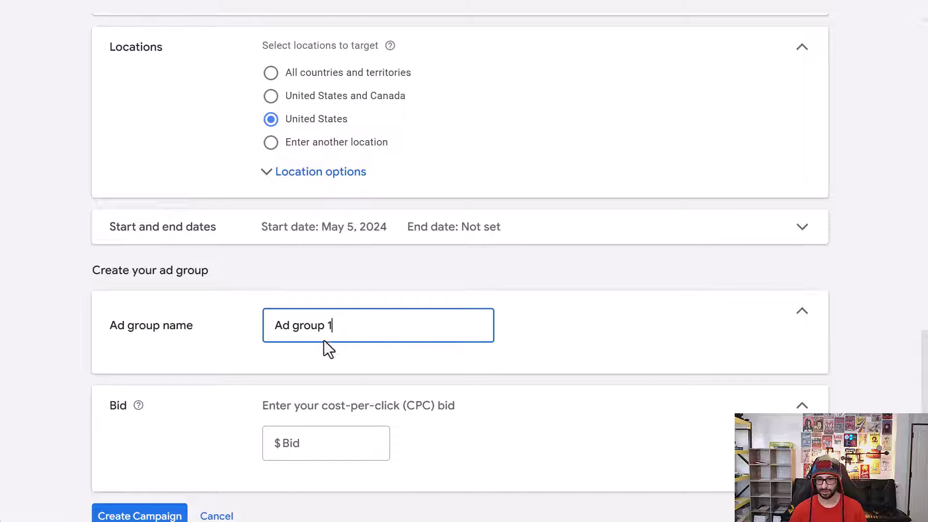
- Give Ad group 1 a $0.10 bid and create the campaign
{"action": "left_click", "coordinate": [332, 443]}
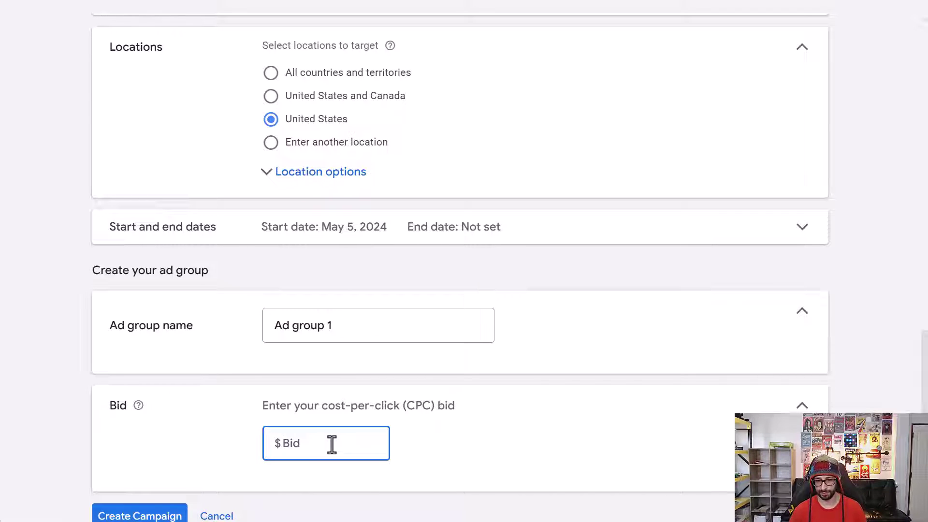
{"action": "type", "text": ".1"}
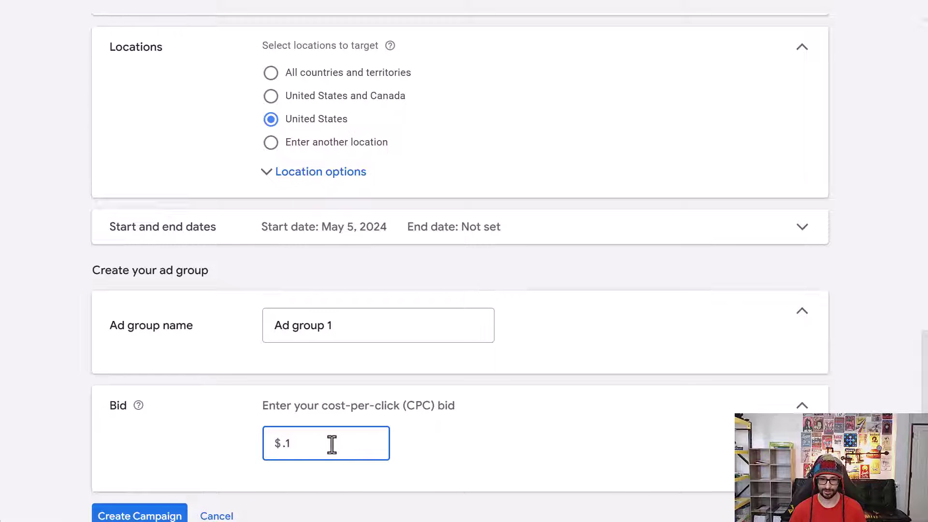
{"action": "scroll", "coordinate": [464, 452], "scroll_direction": "down", "scroll_amount": 1}
{"action": "left_click", "coordinate": [148, 468]}
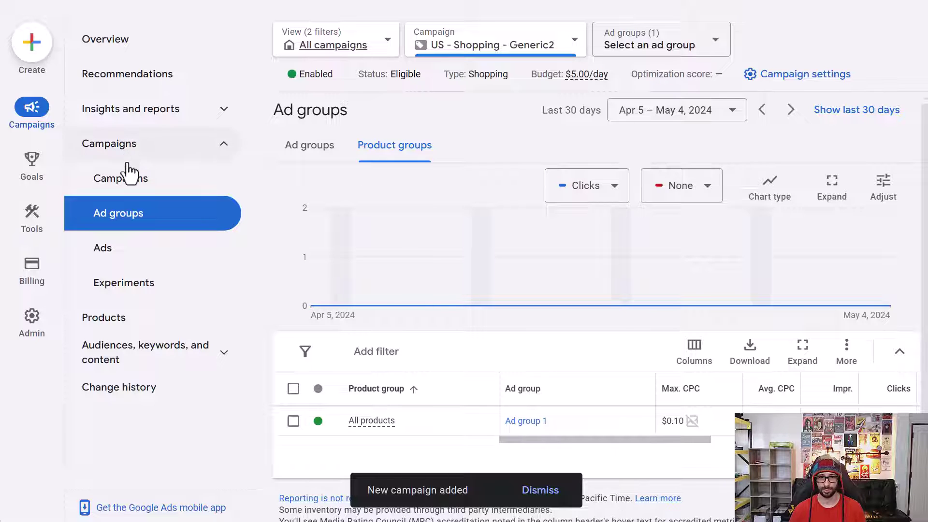
- Show all campaigns in the account and start a new campaign
{"action": "left_click", "coordinate": [127, 181]}
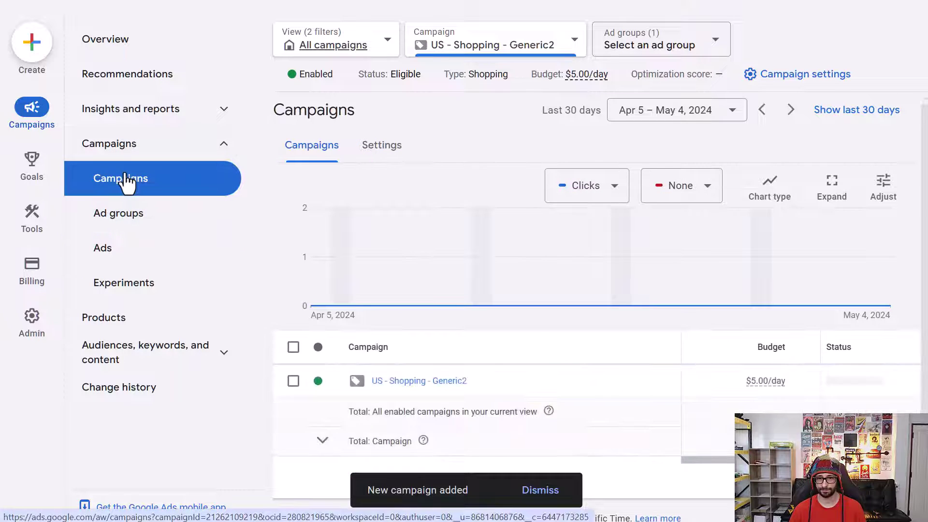
{"action": "left_click", "coordinate": [330, 49]}
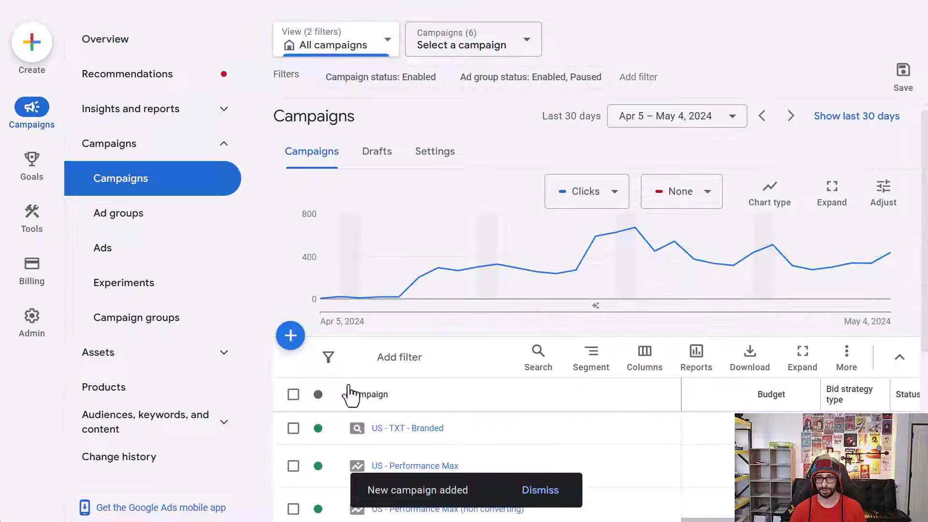
{"action": "left_click", "coordinate": [296, 342]}
{"action": "left_click", "coordinate": [348, 352]}
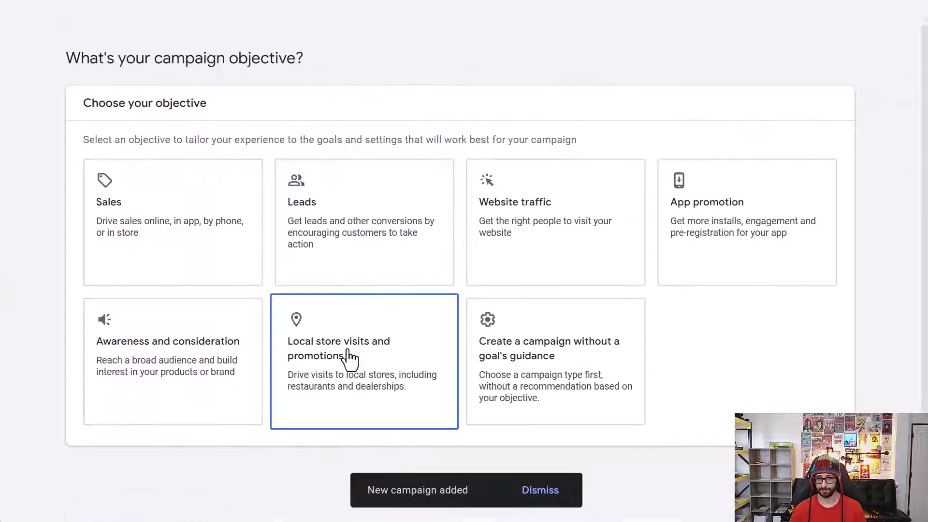
- Choose the Sales objective, Shopping type and Standard Shopping subtype
{"action": "left_click", "coordinate": [187, 248]}
{"action": "scroll", "coordinate": [553, 382], "scroll_direction": "down", "scroll_amount": 5}
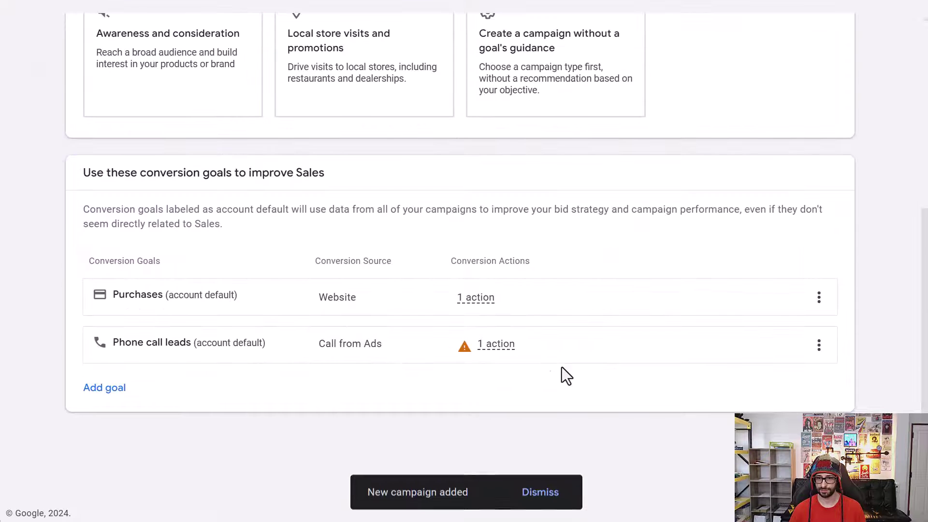
{"action": "scroll", "coordinate": [532, 420], "scroll_direction": "down", "scroll_amount": 7}
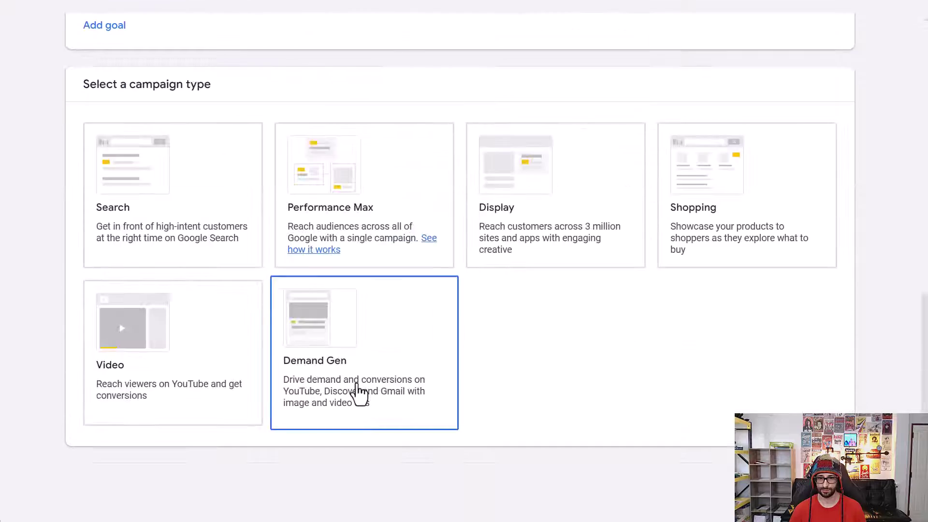
{"action": "scroll", "coordinate": [677, 319], "scroll_direction": "up", "scroll_amount": 3}
{"action": "left_click", "coordinate": [791, 323]}
{"action": "scroll", "coordinate": [790, 323], "scroll_direction": "down", "scroll_amount": 12}
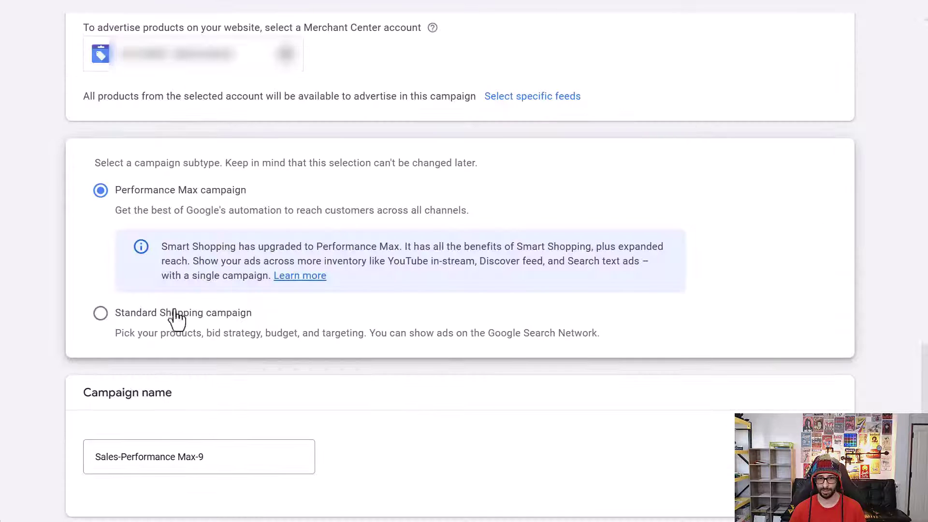
{"action": "left_click", "coordinate": [153, 319]}
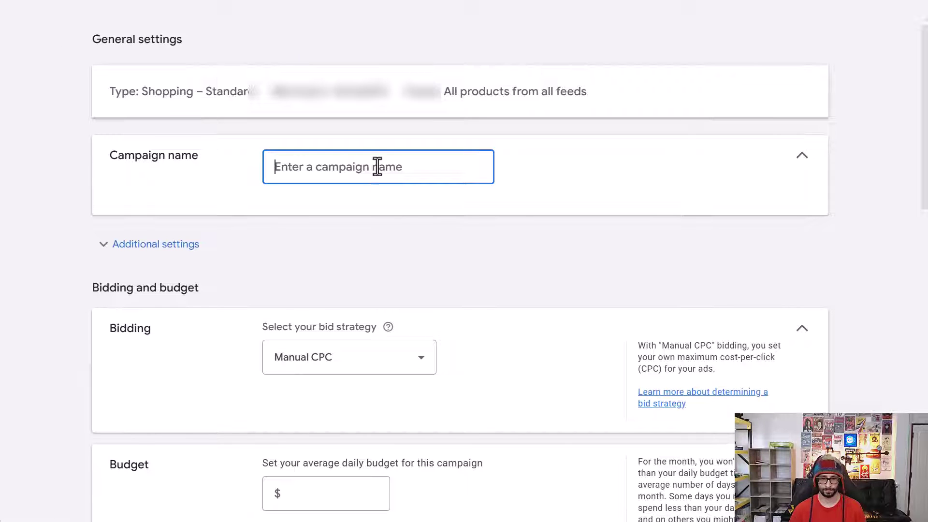
- Name the campaign 'US - Shopping - Relevant' with $5.00/day, Medium priority and no search partners
{"action": "type", "text": "US -"}
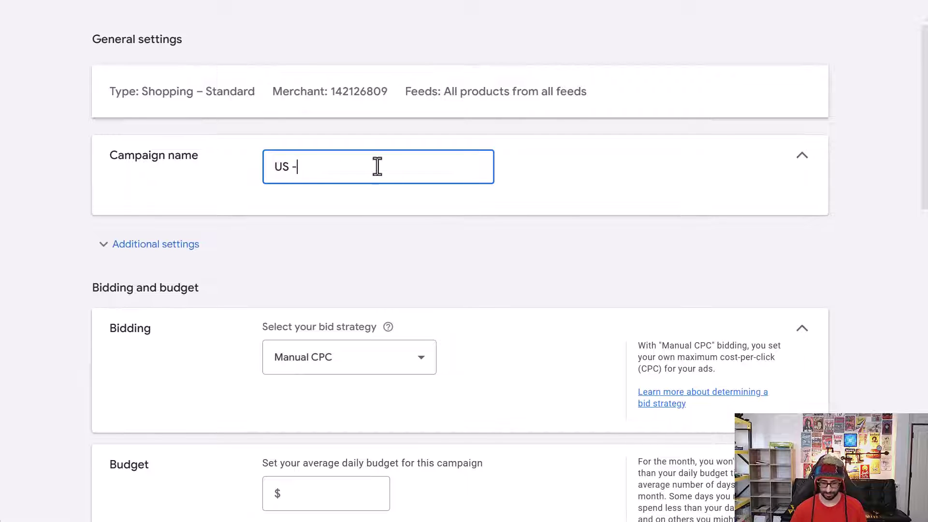
{"action": "type", "text": " Shoppin"}
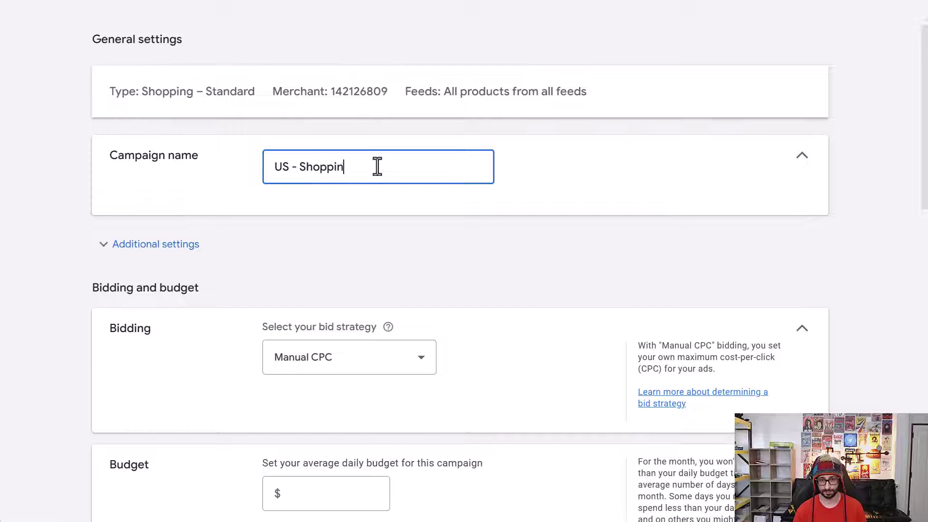
{"action": "type", "text": "g - Relevant"}
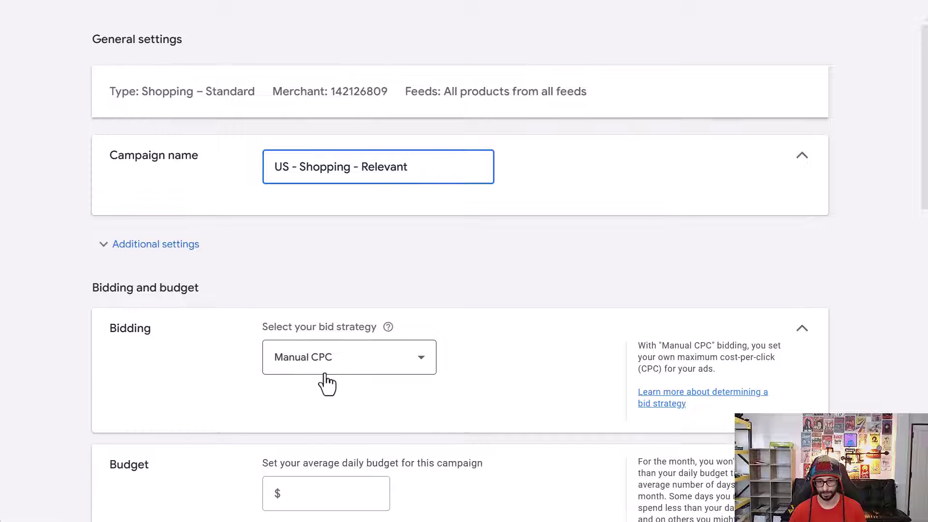
{"action": "scroll", "coordinate": [333, 385], "scroll_direction": "down", "scroll_amount": 2}
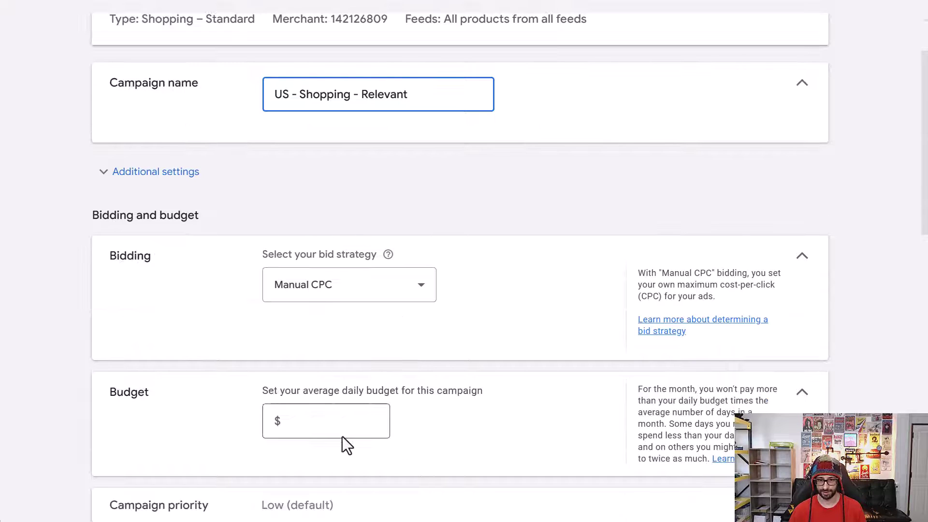
{"action": "left_click", "coordinate": [346, 419]}
{"action": "type", "text": "5"}
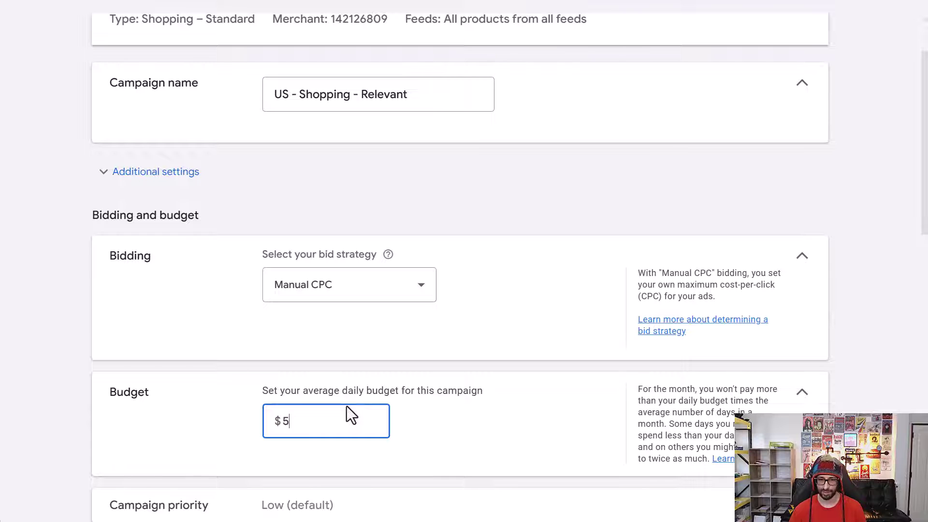
{"action": "scroll", "coordinate": [347, 407], "scroll_direction": "down", "scroll_amount": 5}
{"action": "left_click", "coordinate": [348, 295]}
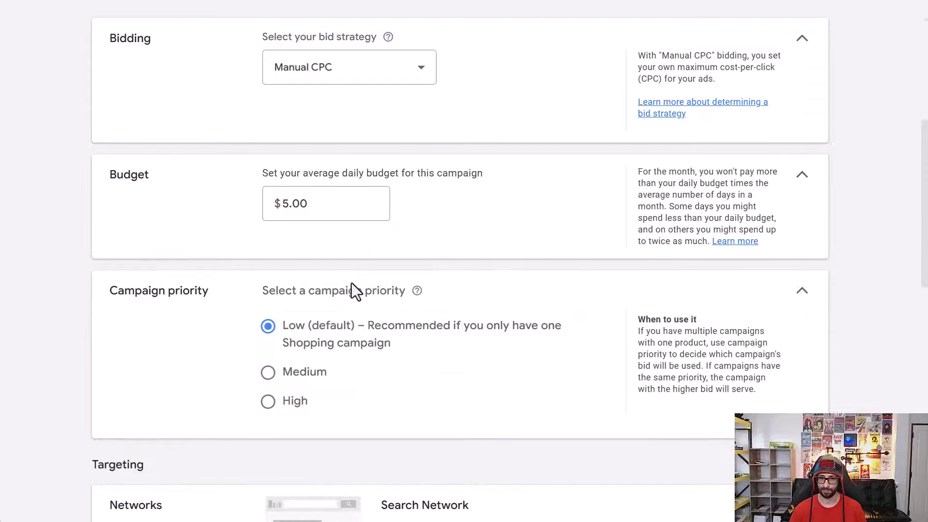
{"action": "left_click", "coordinate": [269, 379]}
{"action": "scroll", "coordinate": [665, 411], "scroll_direction": "down", "scroll_amount": 5}
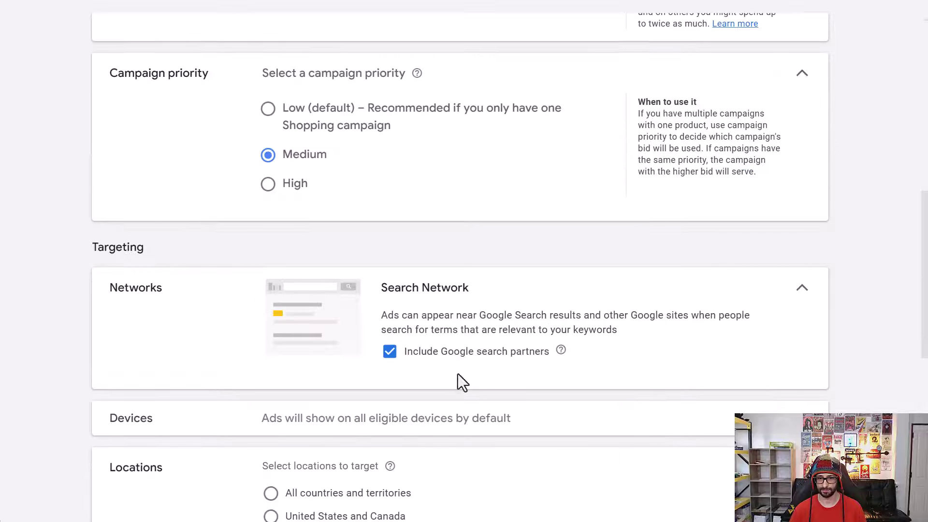
{"action": "left_click", "coordinate": [469, 353]}
- Give Ad group 1 a $0.50 bid and create the campaign
{"action": "scroll", "coordinate": [470, 352], "scroll_direction": "down", "scroll_amount": 10}
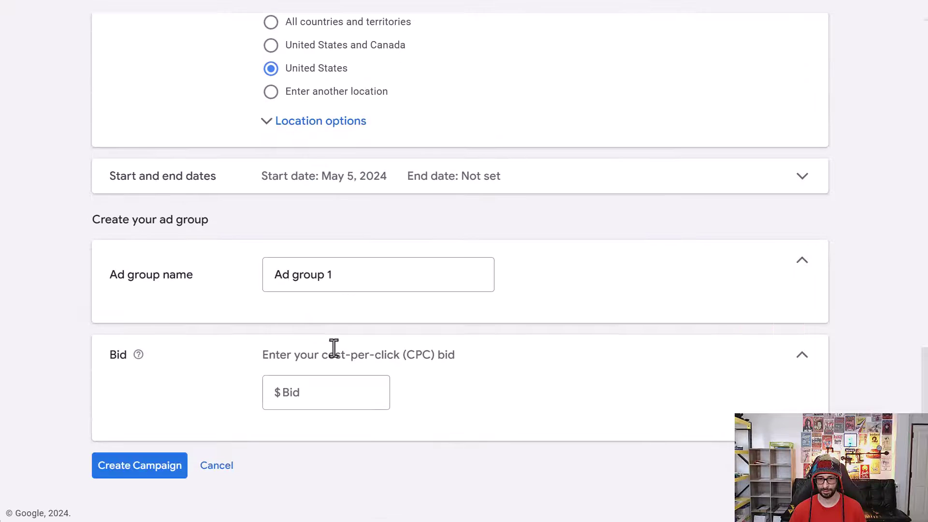
{"action": "left_click", "coordinate": [359, 402]}
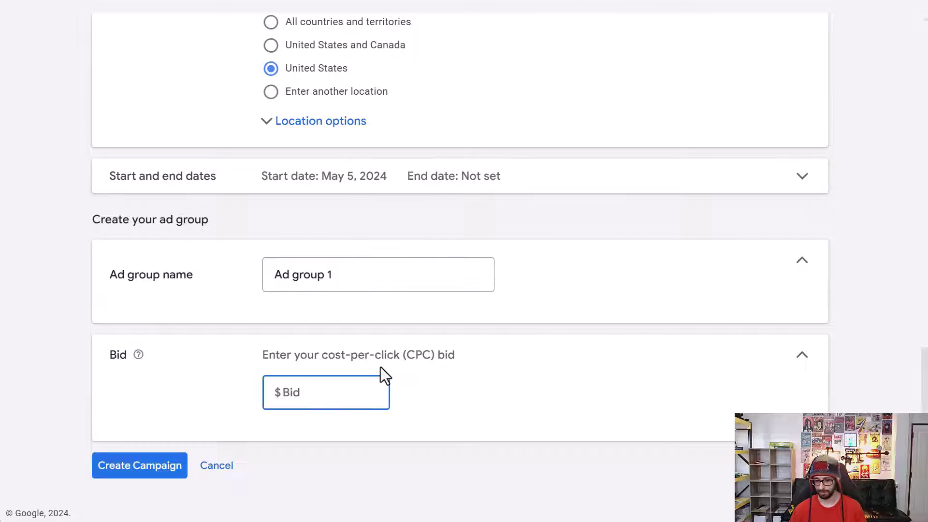
{"action": "type", "text": ".5"}
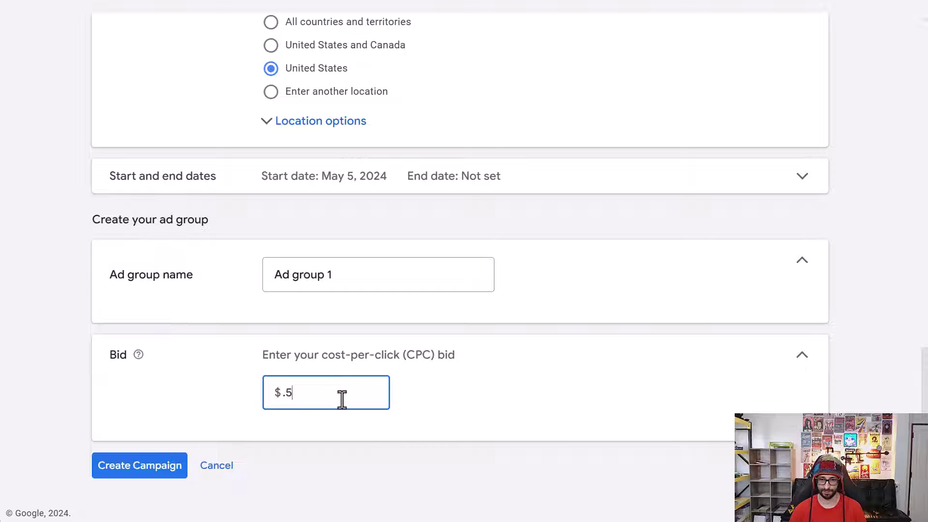
{"action": "left_click", "coordinate": [106, 477]}
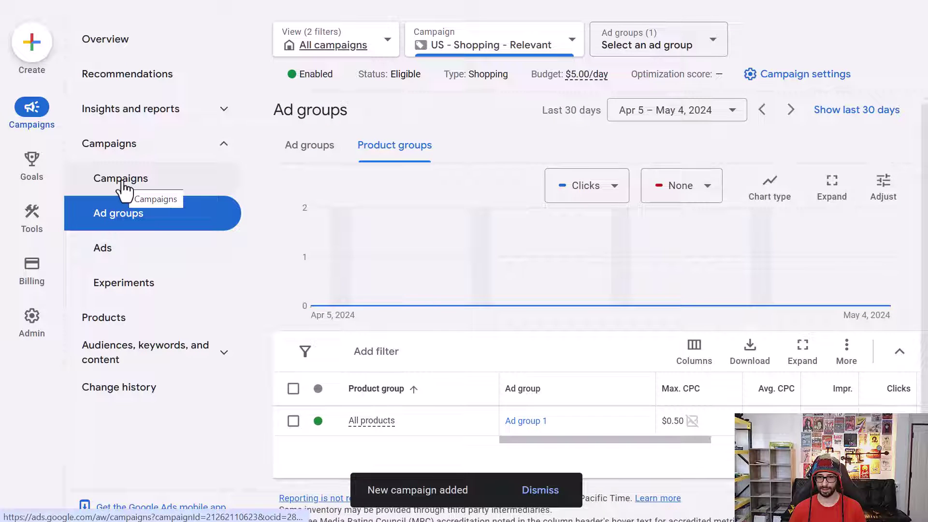
- From the campaigns list, start another Sales campaign with the Standard Shopping subtype
{"action": "left_click", "coordinate": [122, 185]}
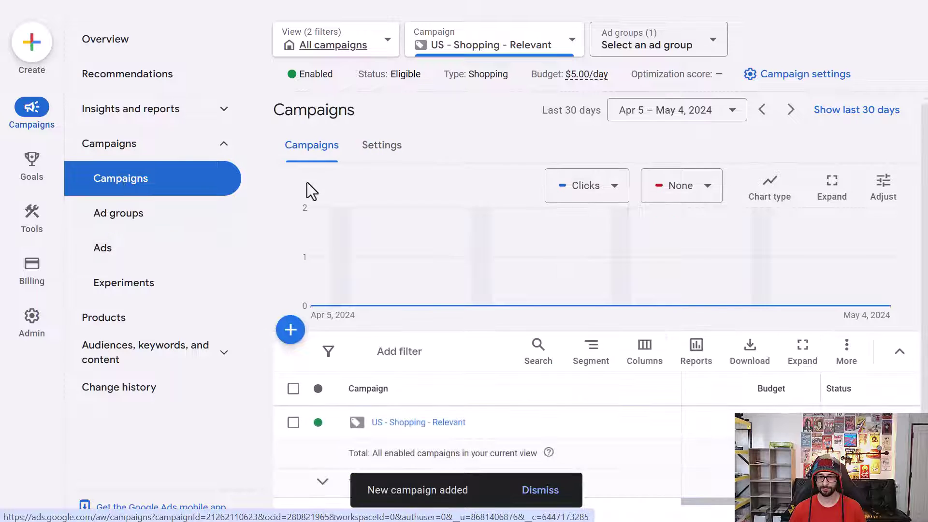
{"action": "left_click", "coordinate": [290, 330]}
{"action": "left_click", "coordinate": [338, 356]}
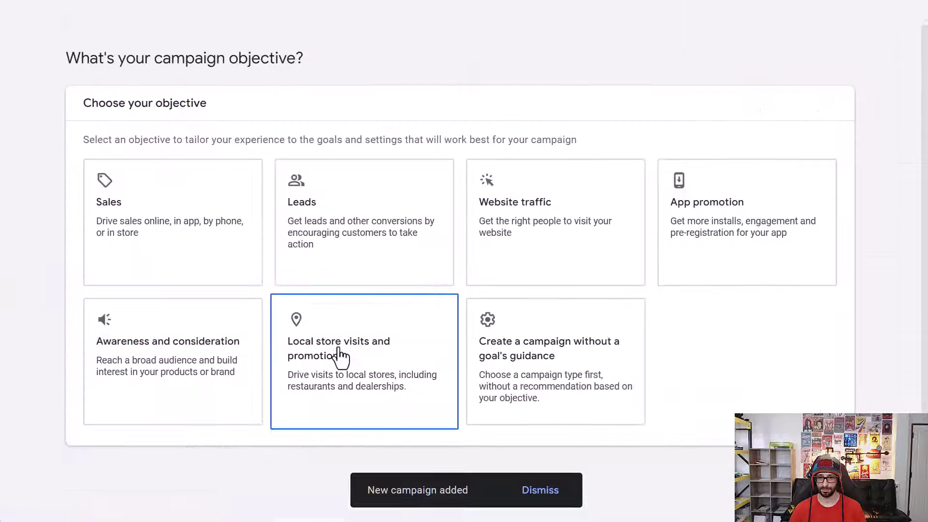
{"action": "left_click", "coordinate": [137, 224]}
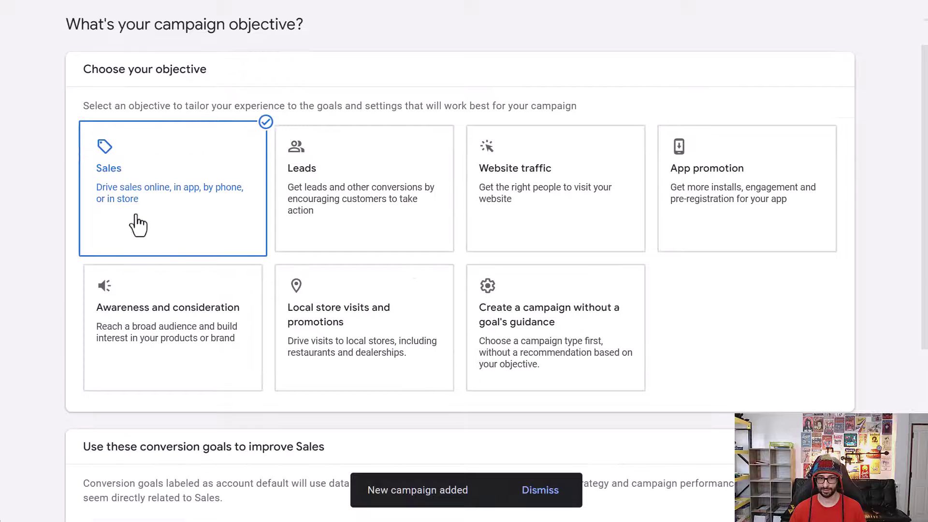
{"action": "scroll", "coordinate": [655, 397], "scroll_direction": "down", "scroll_amount": 5}
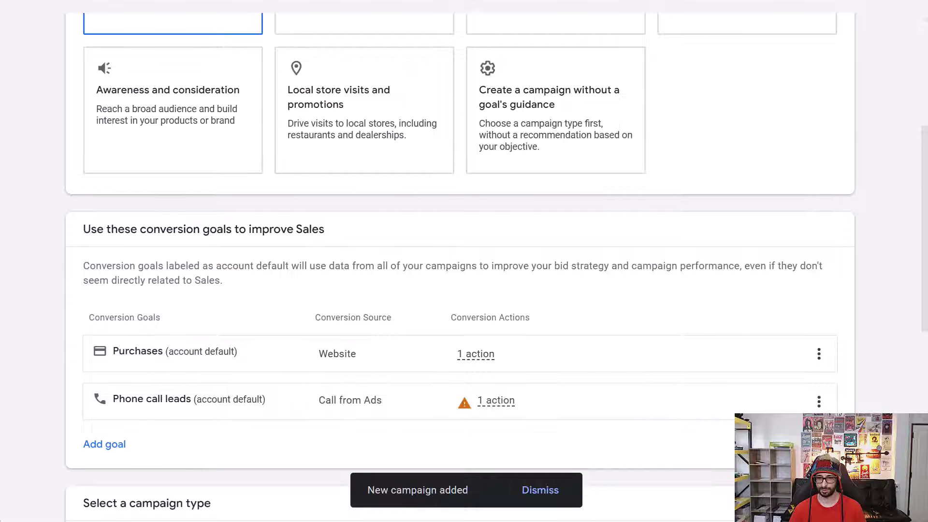
{"action": "scroll", "coordinate": [826, 373], "scroll_direction": "down", "scroll_amount": 5}
{"action": "left_click", "coordinate": [745, 405]}
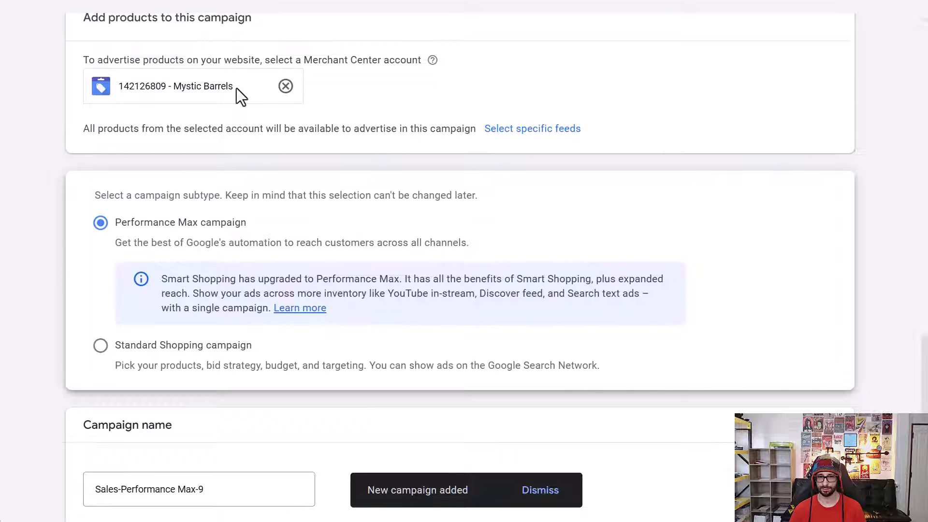
{"action": "left_click", "coordinate": [209, 353]}
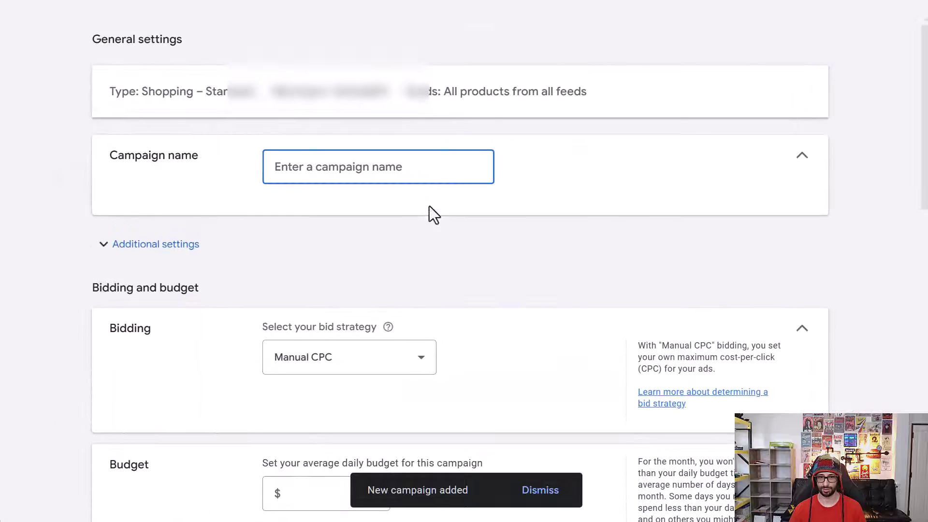
- Name the campaign 'US - Shopping - Converting' with a $5.00 daily budget and no search partners
{"action": "type", "text": "US"}
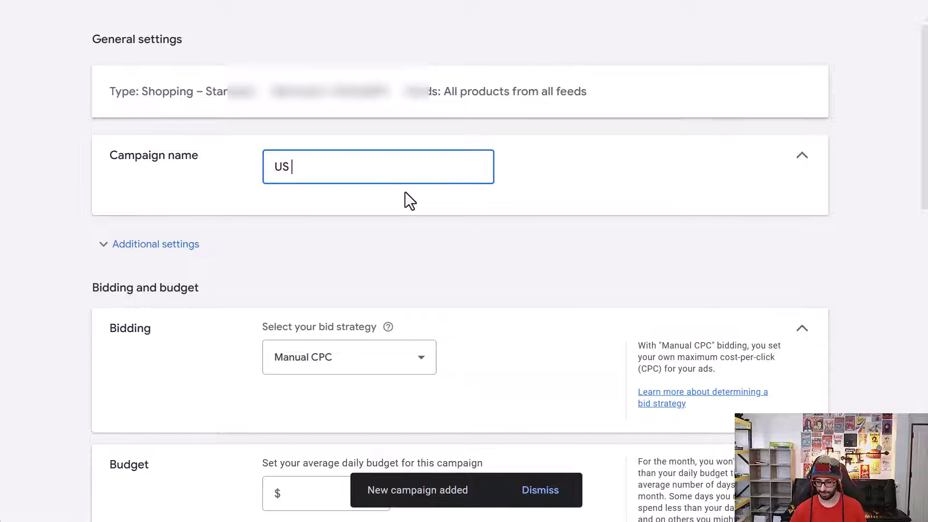
{"action": "type", "text": " - Shopping"}
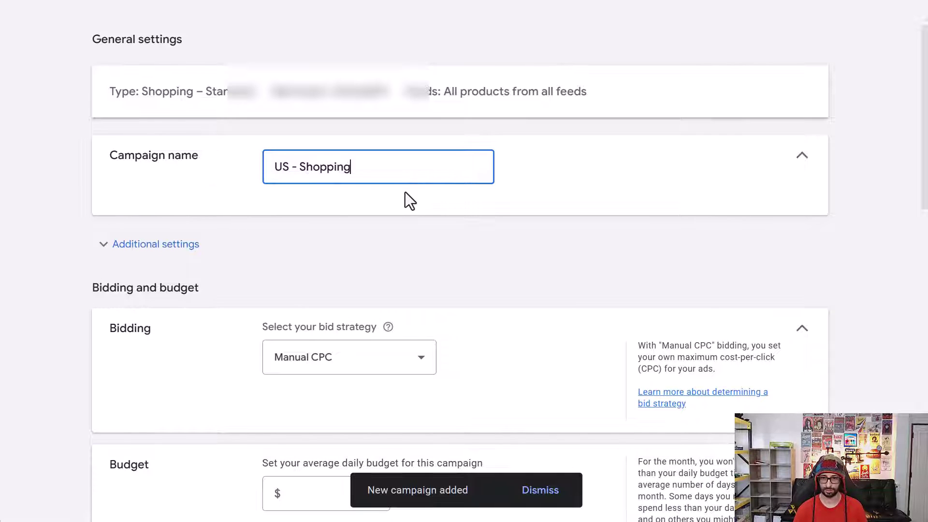
{"action": "type", "text": " - Converting"}
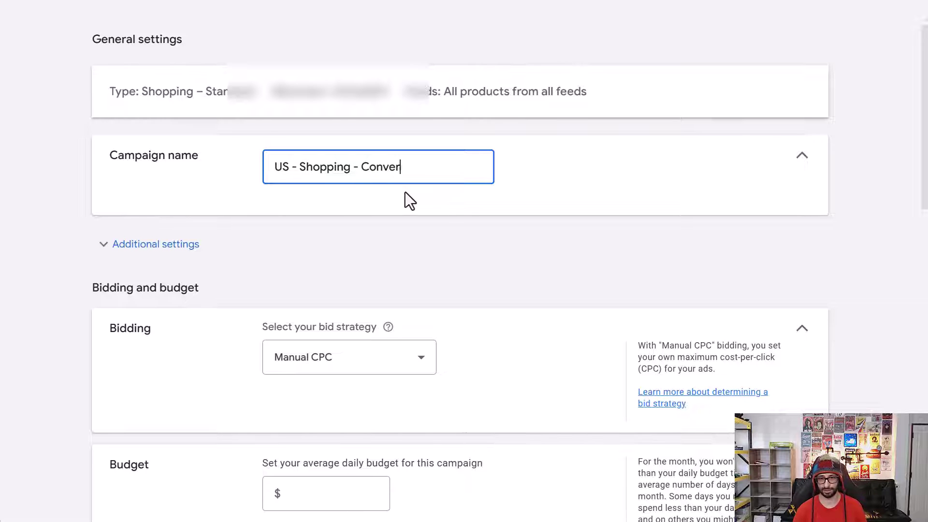
{"action": "left_click", "coordinate": [321, 493]}
{"action": "type", "text": "5"}
{"action": "scroll", "coordinate": [324, 486], "scroll_direction": "down", "scroll_amount": 5}
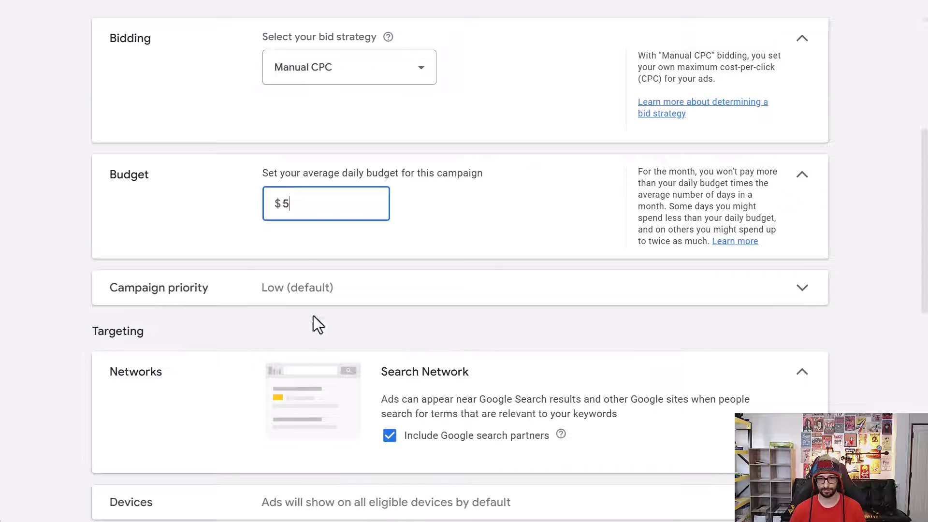
{"action": "left_click", "coordinate": [321, 296]}
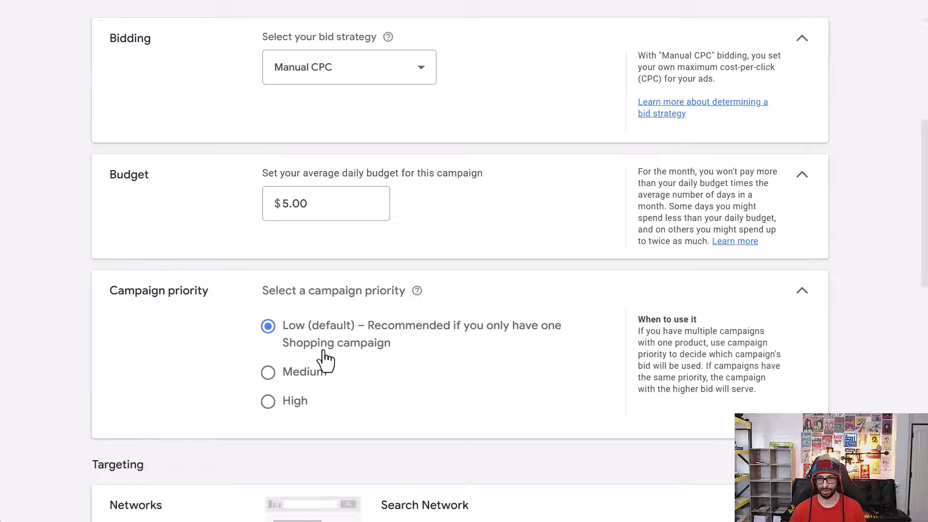
{"action": "scroll", "coordinate": [326, 358], "scroll_direction": "down", "scroll_amount": 4}
{"action": "left_click", "coordinate": [425, 353]}
- Give Ad group 1 a $1.00 bid and create the campaign
{"action": "scroll", "coordinate": [578, 330], "scroll_direction": "down", "scroll_amount": 3}
{"action": "scroll", "coordinate": [556, 325], "scroll_direction": "down", "scroll_amount": 5}
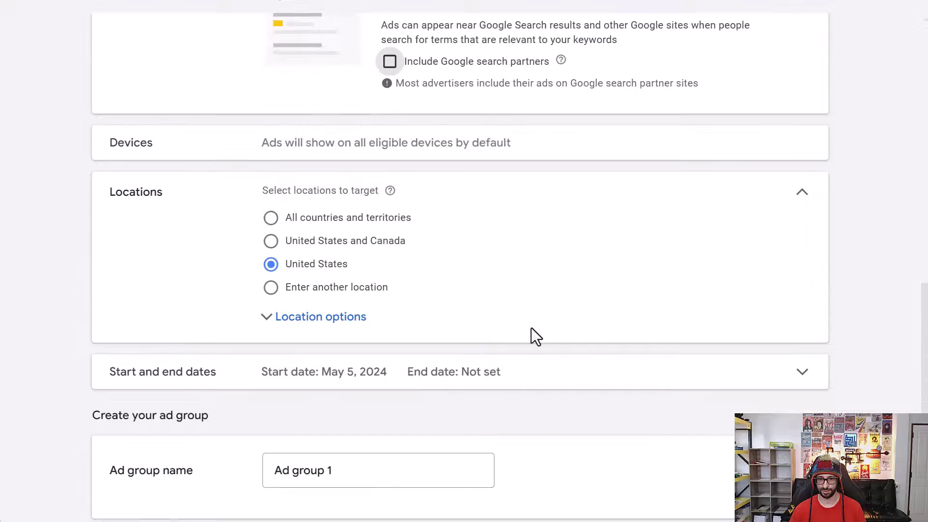
{"action": "left_click", "coordinate": [303, 441]}
{"action": "type", "text": "1"}
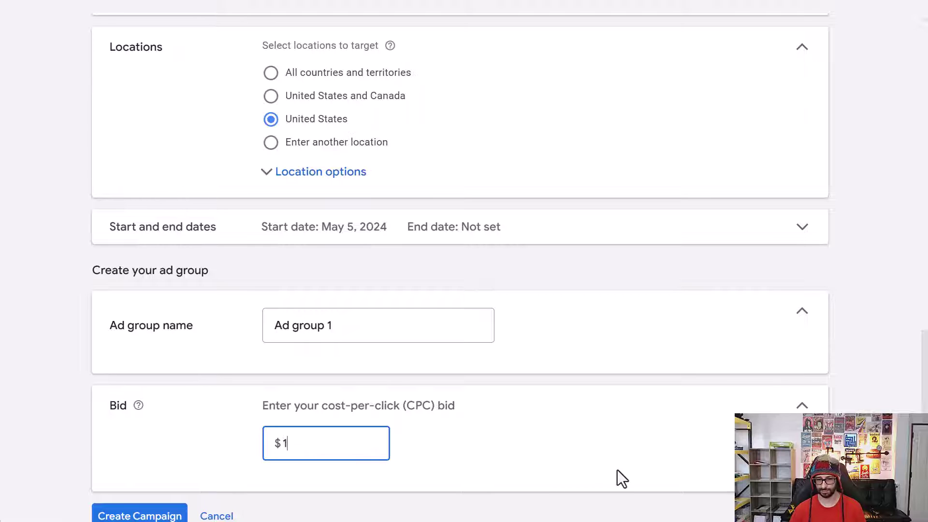
{"action": "left_click", "coordinate": [167, 516]}
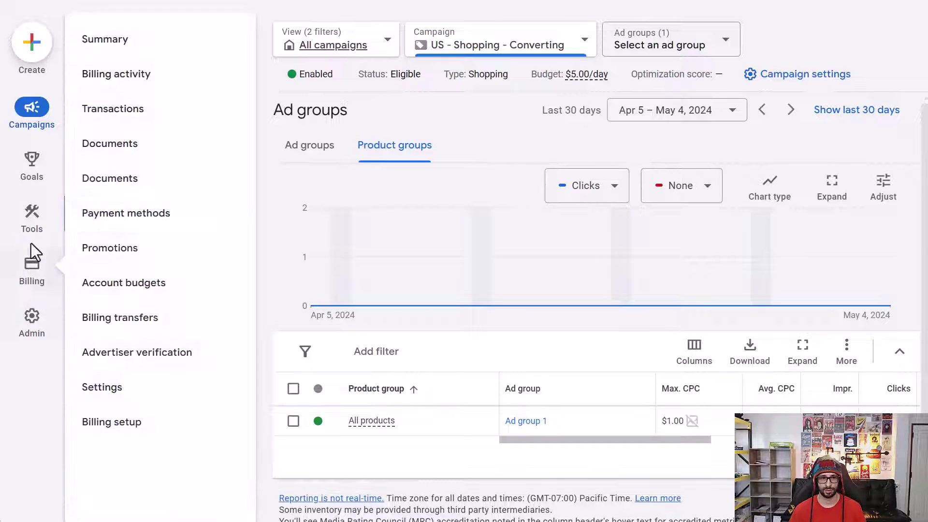
- Go to the Shared budgets page under Tools
{"action": "mouse_move", "coordinate": [33, 233]}
{"action": "scroll", "coordinate": [169, 387], "scroll_direction": "down", "scroll_amount": 1}
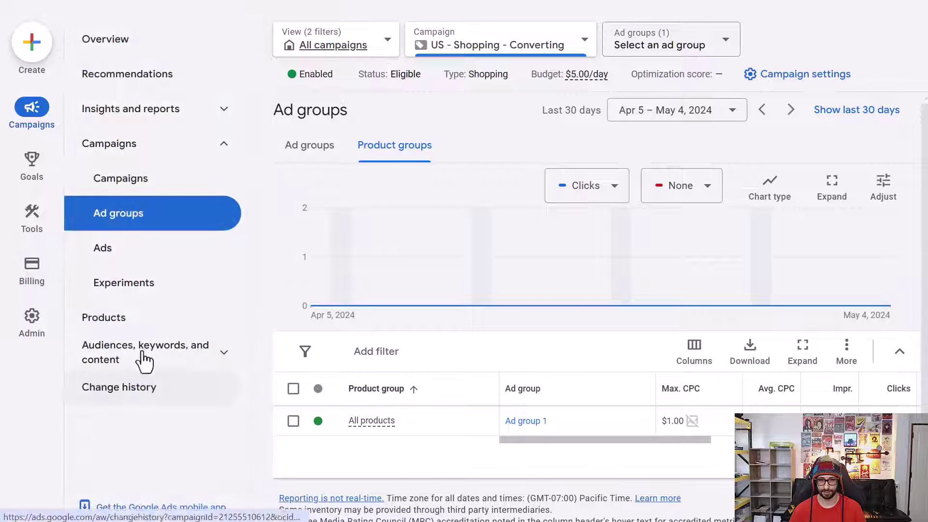
{"action": "mouse_move", "coordinate": [37, 259]}
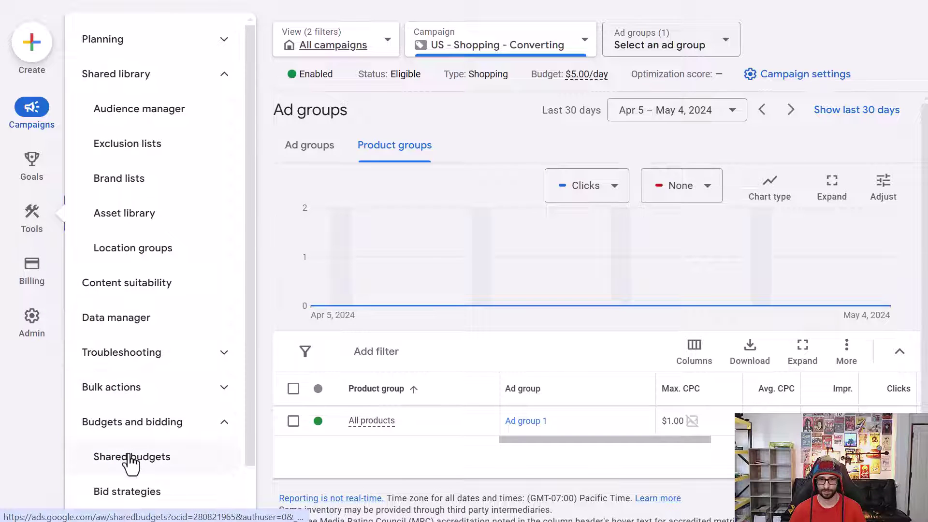
{"action": "left_click", "coordinate": [131, 458]}
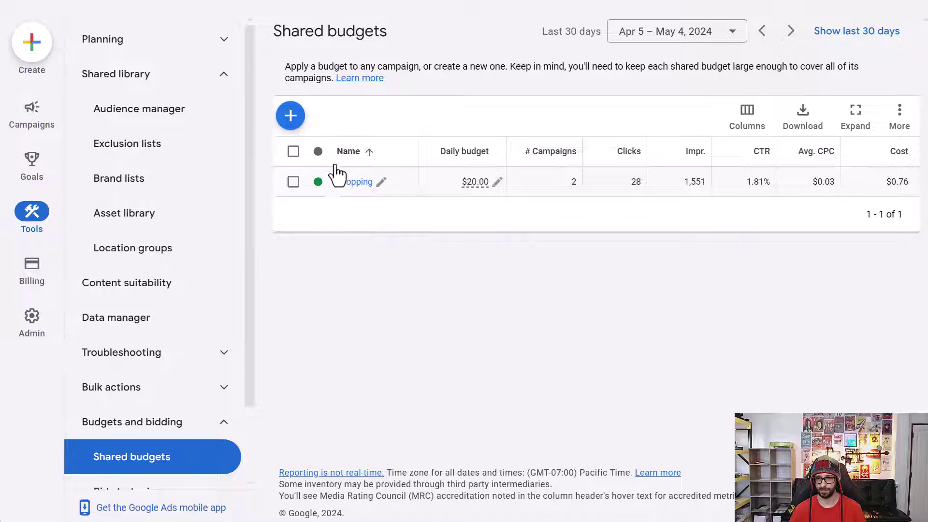
- Create shared budget 'shopping 2' covering the Converting, Generic and Relevant campaigns
{"action": "left_click", "coordinate": [288, 118]}
{"action": "type", "text": "s"}
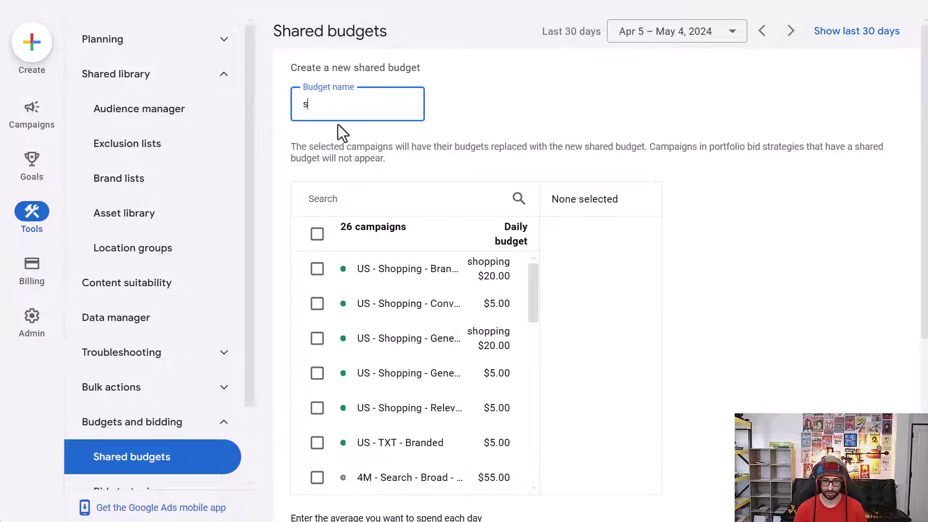
{"action": "type", "text": "hopping 2"}
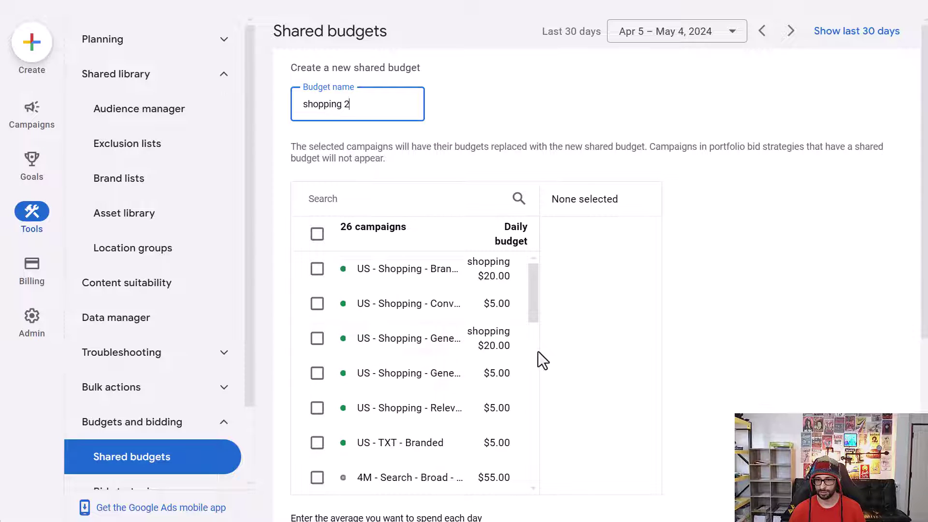
{"action": "left_click", "coordinate": [319, 304]}
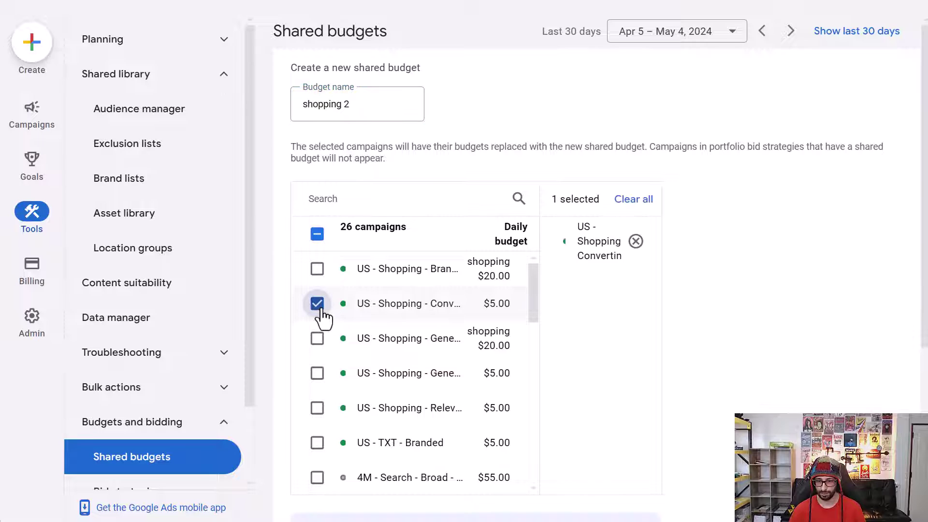
{"action": "left_click", "coordinate": [315, 375]}
{"action": "left_click", "coordinate": [317, 409]}
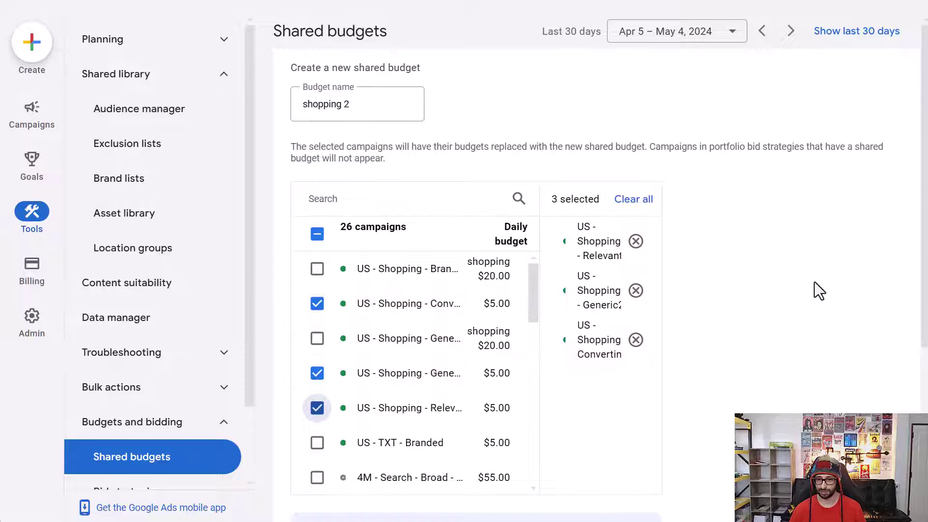
{"action": "scroll", "coordinate": [815, 285], "scroll_direction": "down", "scroll_amount": 4}
{"action": "left_click", "coordinate": [299, 379]}
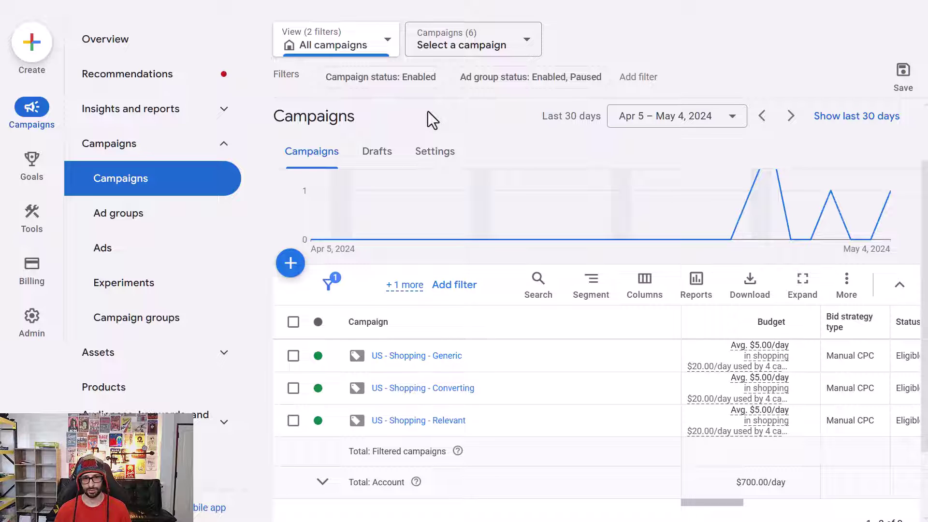
- Create a blank new script from Bulk actions > Scripts
{"action": "mouse_move", "coordinate": [26, 227]}
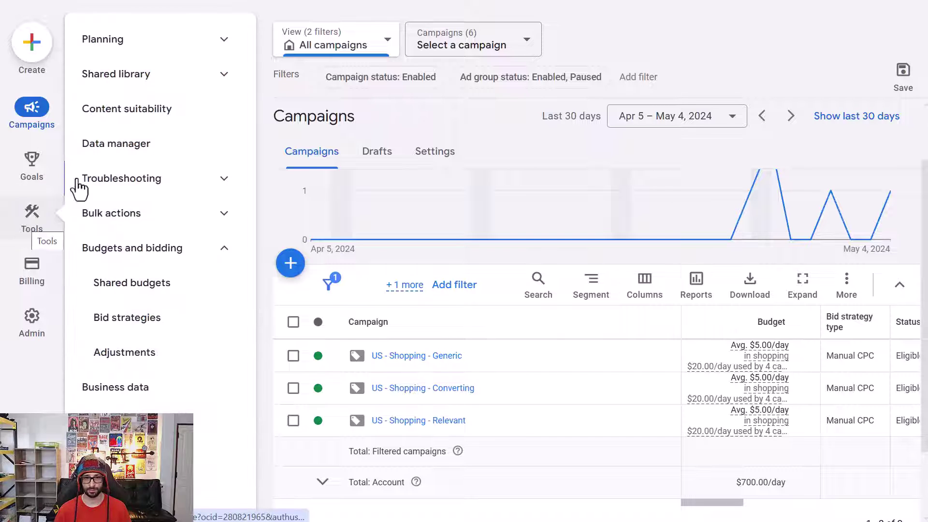
{"action": "left_click", "coordinate": [159, 214]}
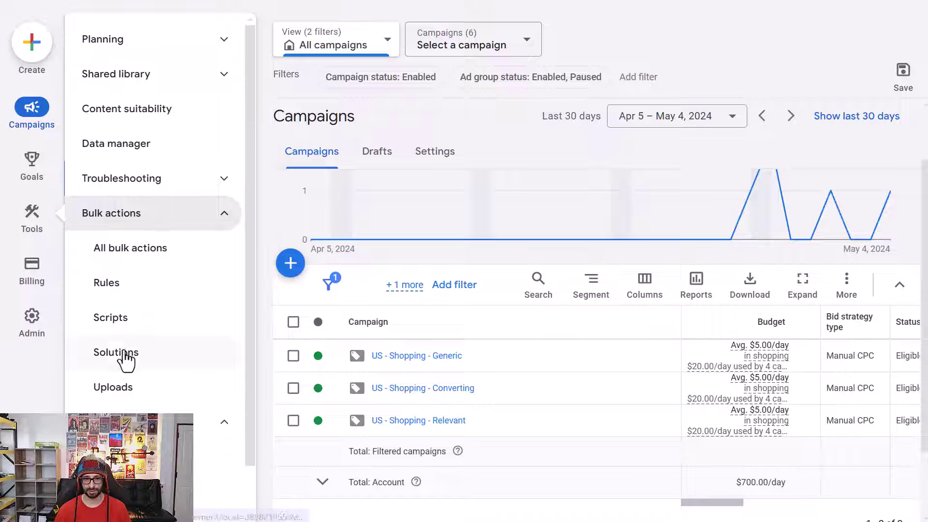
{"action": "left_click", "coordinate": [128, 327]}
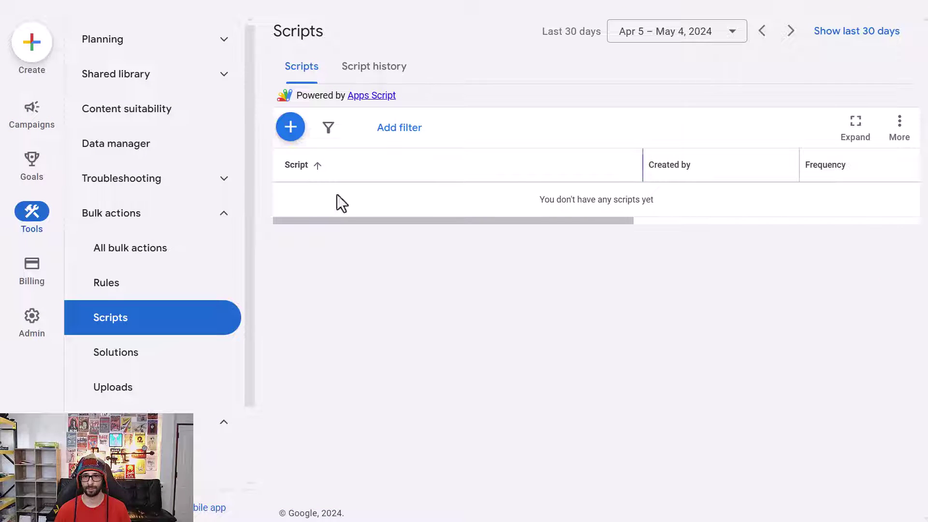
{"action": "left_click", "coordinate": [297, 138]}
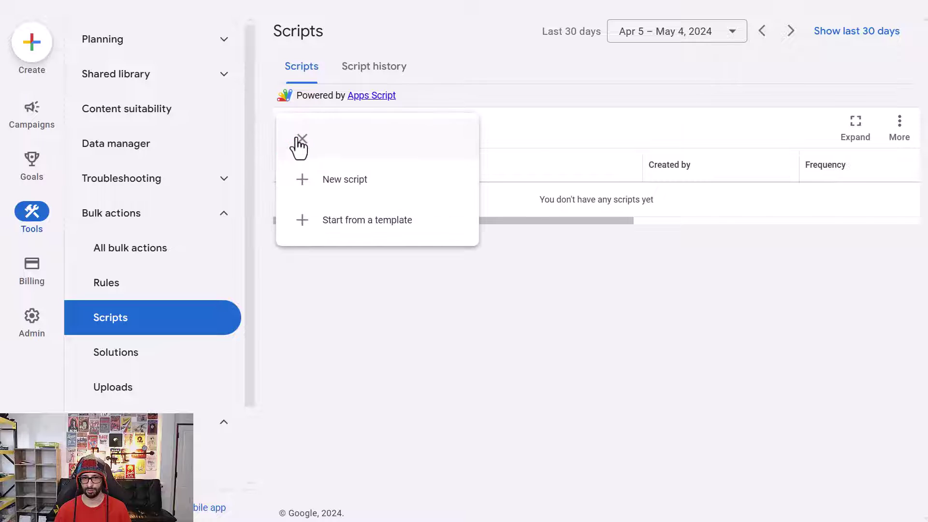
{"action": "left_click", "coordinate": [333, 184]}
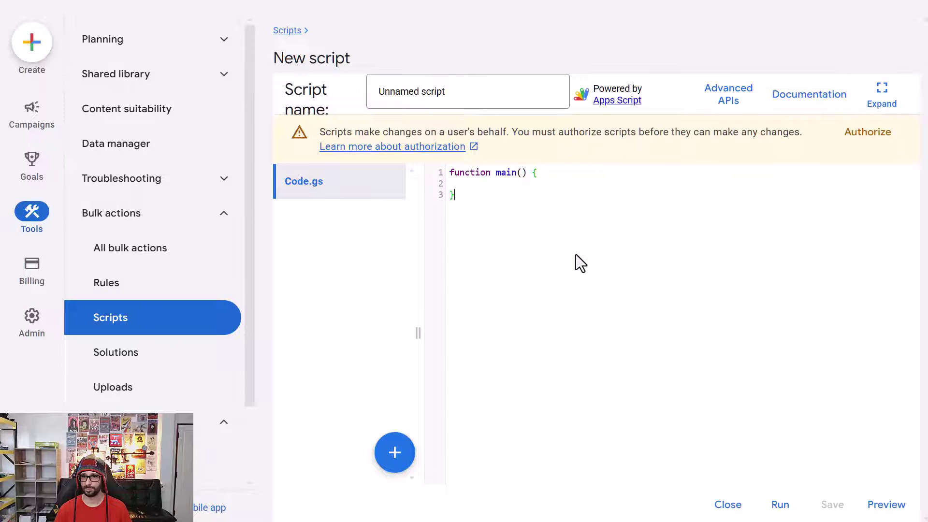
- Paste the FeedArmy Generic-campaign script, set MINIMUM_IMPRESSIONS to 100, and save it
{"action": "key", "text": "ctrl+a"}
{"action": "key", "text": "ctrl+v"}
{"action": "scroll", "coordinate": [575, 254], "scroll_direction": "up", "scroll_amount": 2}
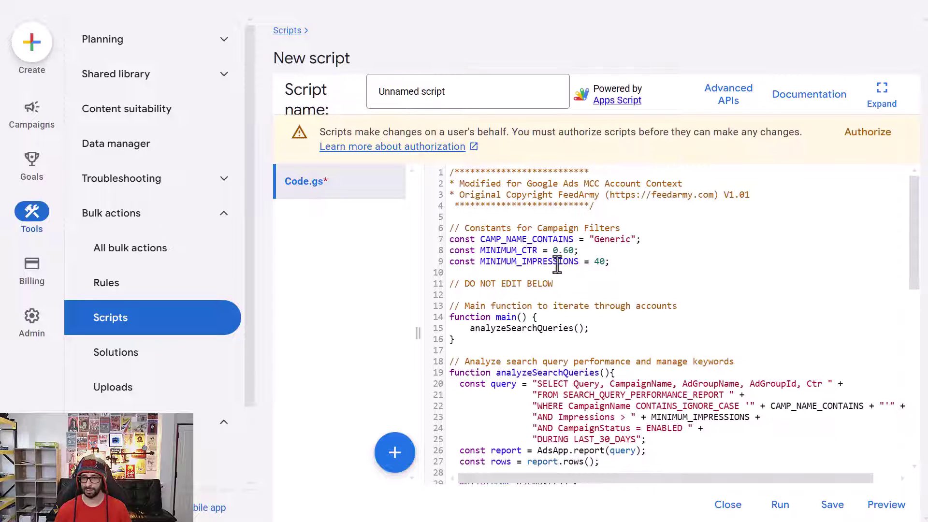
{"action": "left_click", "coordinate": [599, 262]}
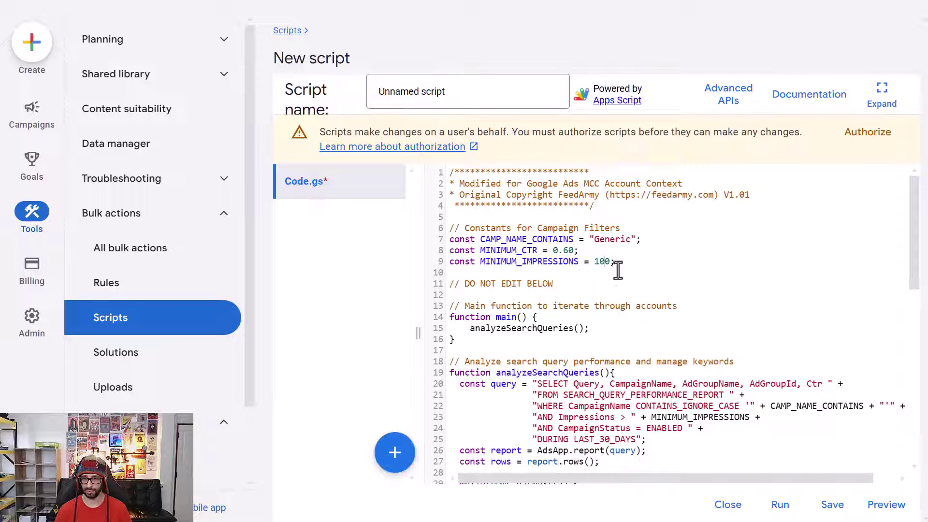
{"action": "left_click", "coordinate": [568, 250]}
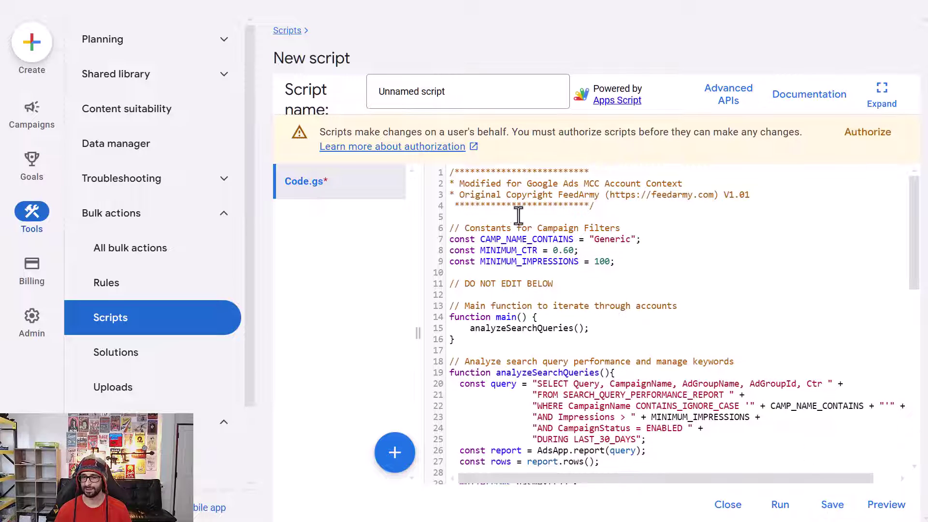
{"action": "left_click", "coordinate": [831, 504]}
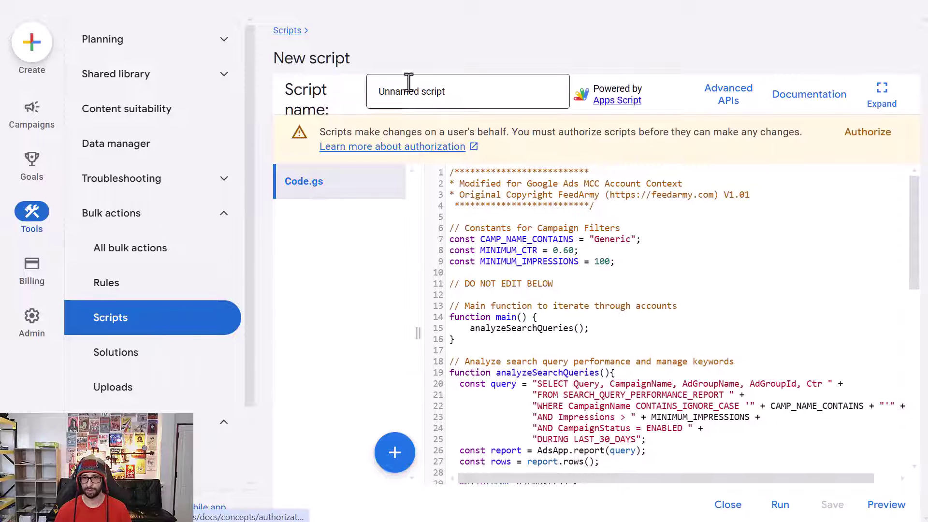
{"action": "left_click", "coordinate": [289, 30]}
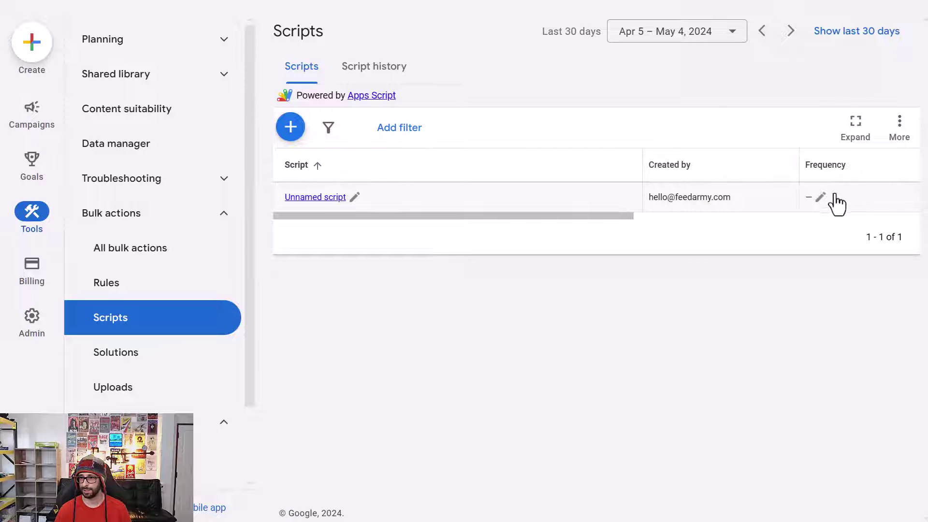
- Close the script's Frequency settings without a schedule, then bring up the options for adding a script
{"action": "left_click", "coordinate": [821, 198]}
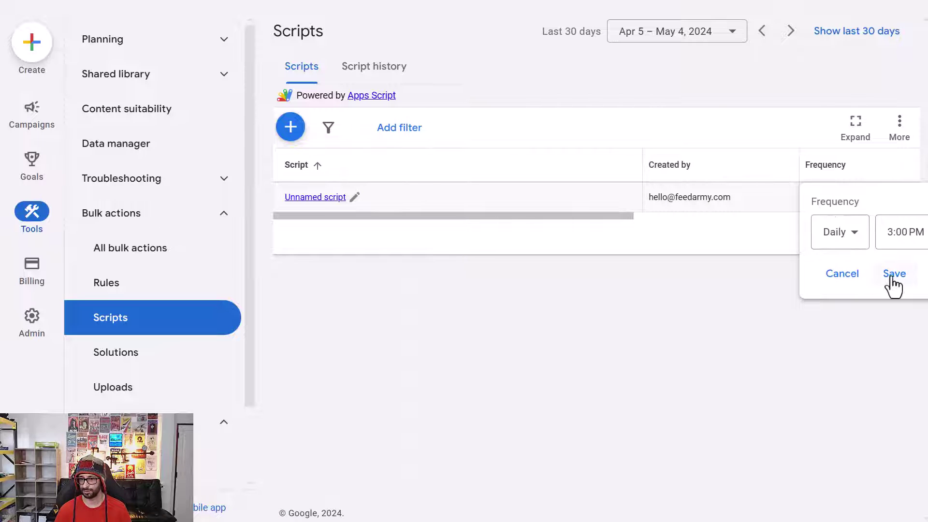
{"action": "left_click", "coordinate": [842, 274]}
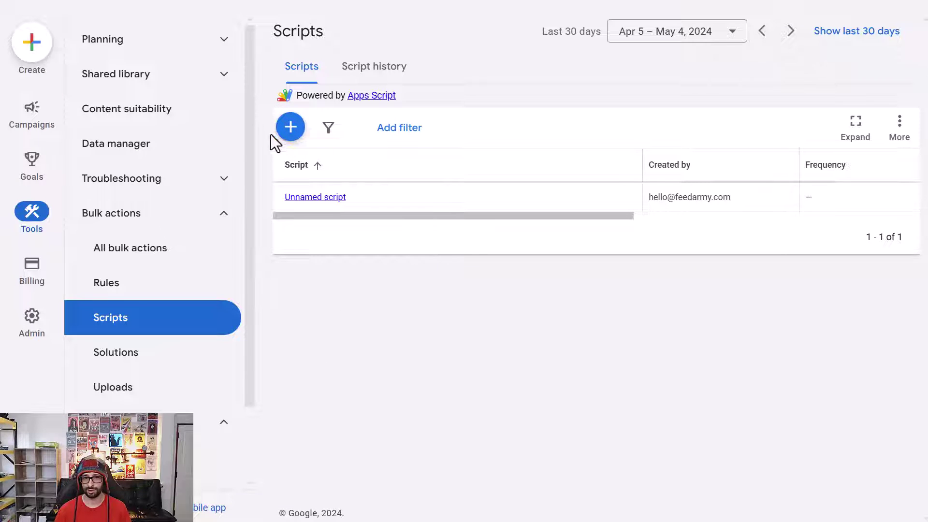
{"action": "left_click", "coordinate": [291, 129]}
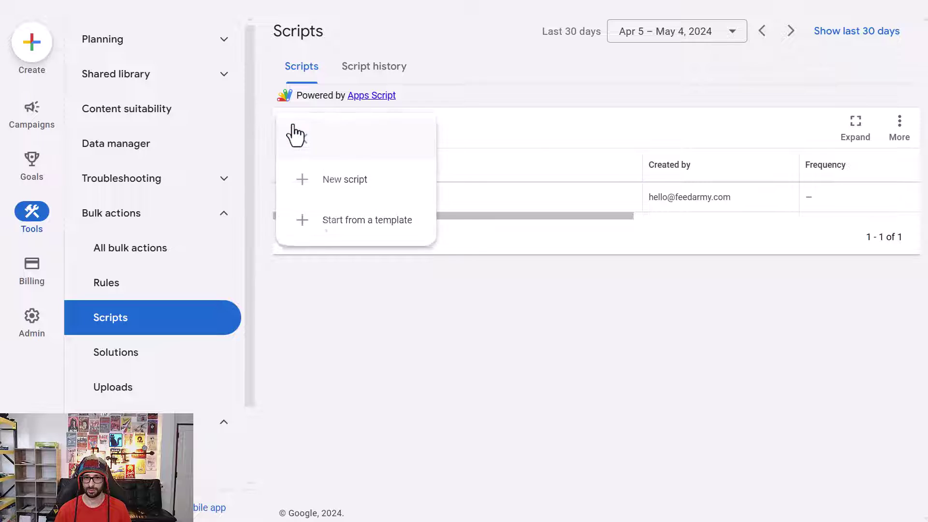
- Create a new script from the pasted converted-terms code and confirm CAMP_NAME_CONTAINS is "Relevant"
{"action": "left_click", "coordinate": [342, 195]}
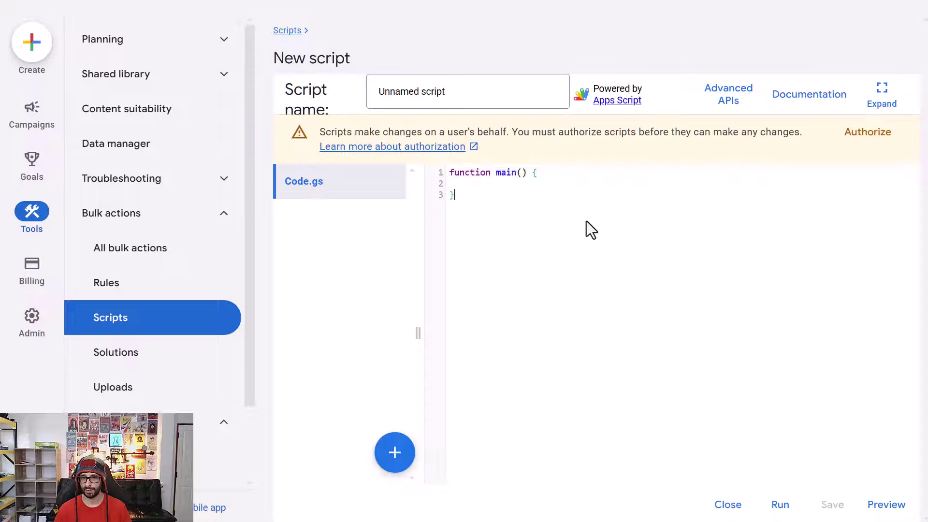
{"action": "left_click", "coordinate": [587, 223]}
{"action": "key", "text": "ctrl+a"}
{"action": "key", "text": "ctrl+v"}
{"action": "scroll", "coordinate": [638, 307], "scroll_direction": "up", "scroll_amount": 15}
{"action": "scroll", "coordinate": [637, 308], "scroll_direction": "up", "scroll_amount": 2}
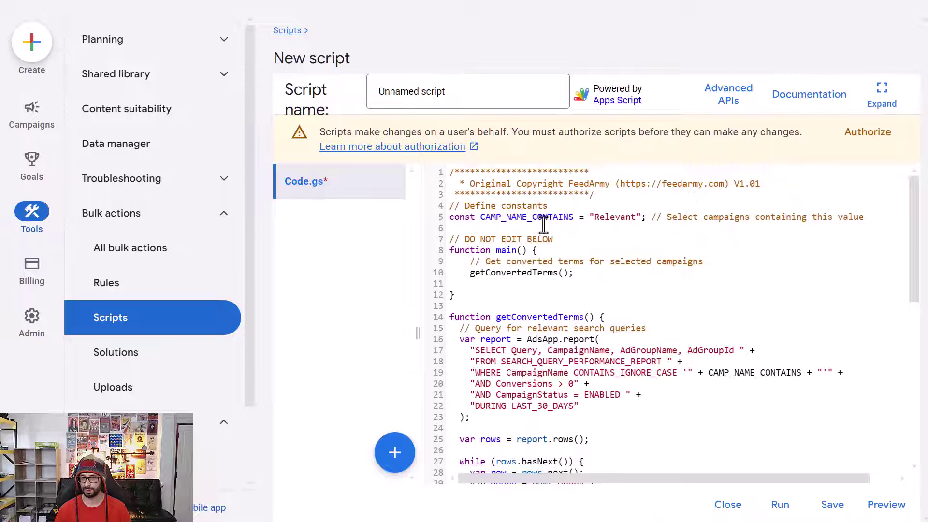
{"action": "double_click", "coordinate": [617, 217]}
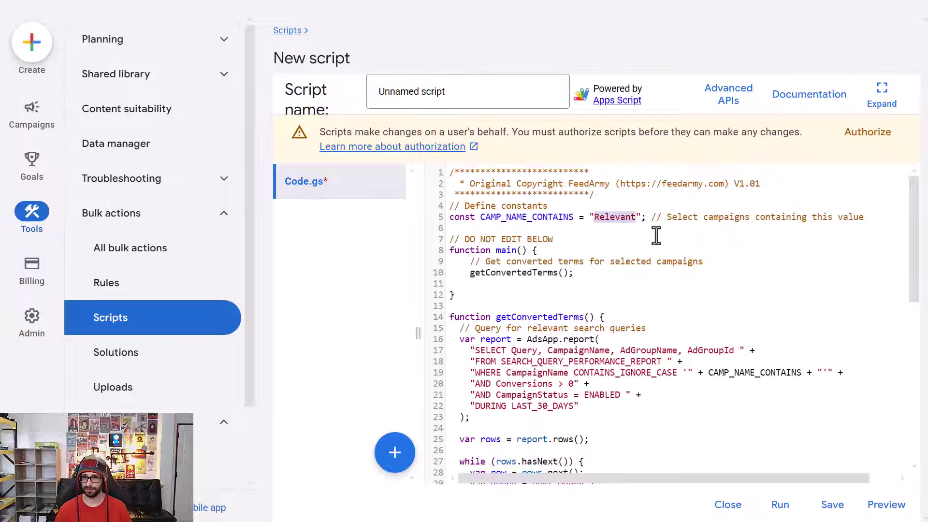
{"action": "left_click", "coordinate": [656, 236]}
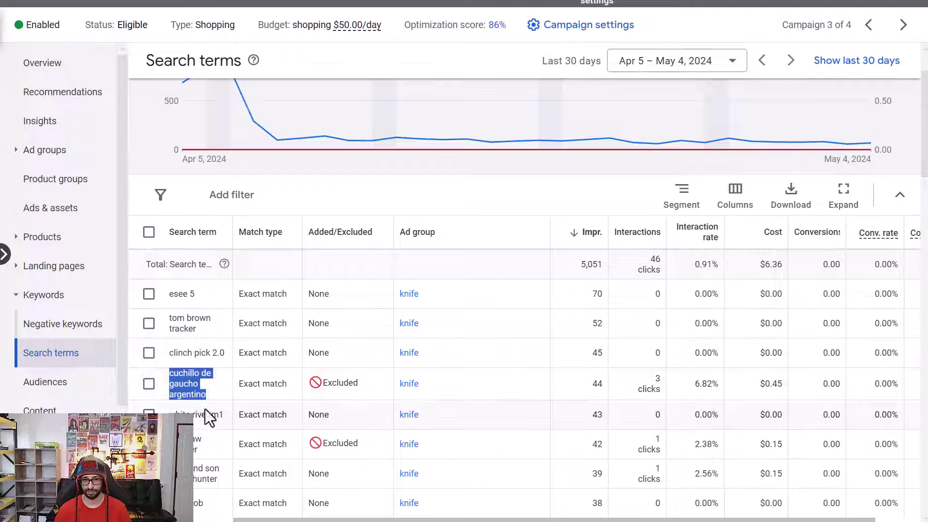
- Filter the Generic campaign's negative keywords to 'cuchillo de gaucho argentino' and remove that keyword
{"action": "left_click", "coordinate": [89, 337]}
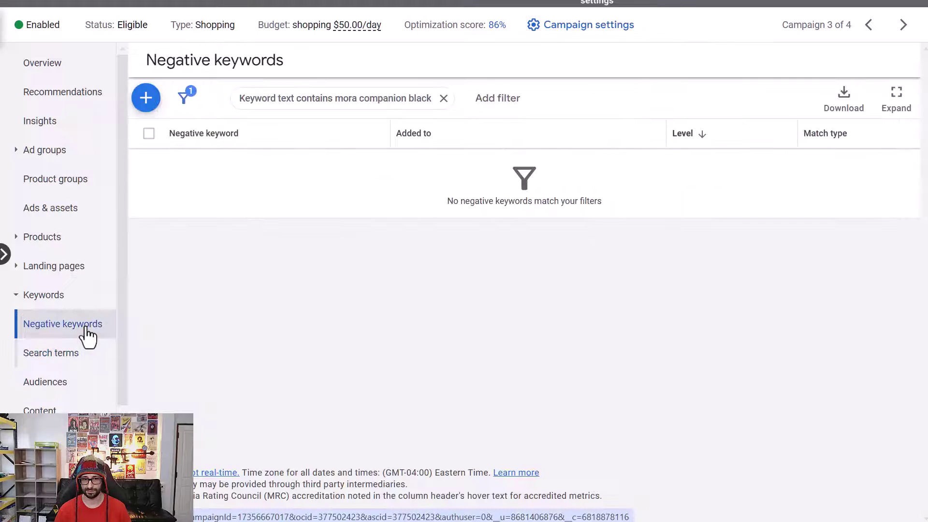
{"action": "left_click", "coordinate": [297, 111]}
{"action": "left_click", "coordinate": [290, 284]}
{"action": "key", "text": "ctrl+a"}
{"action": "type", "text": "cuchillo de gaucho argentino"}
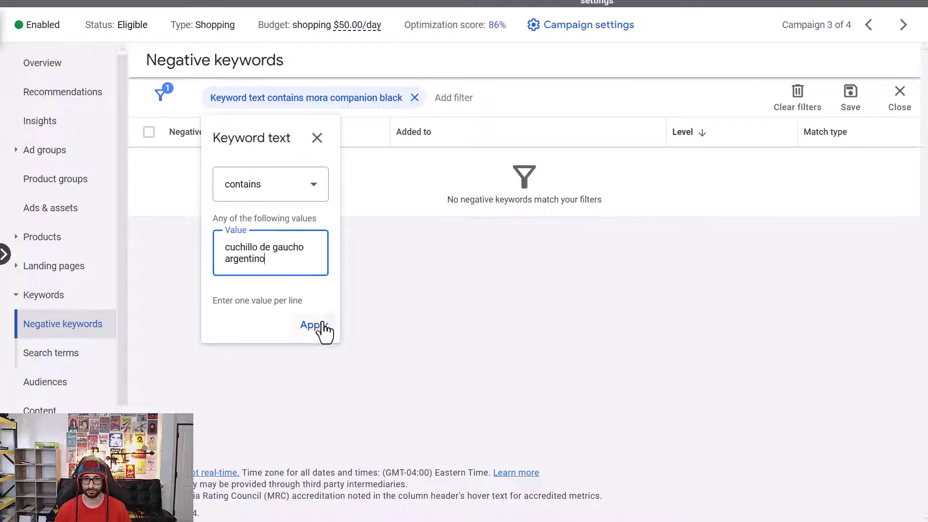
{"action": "left_click", "coordinate": [313, 325]}
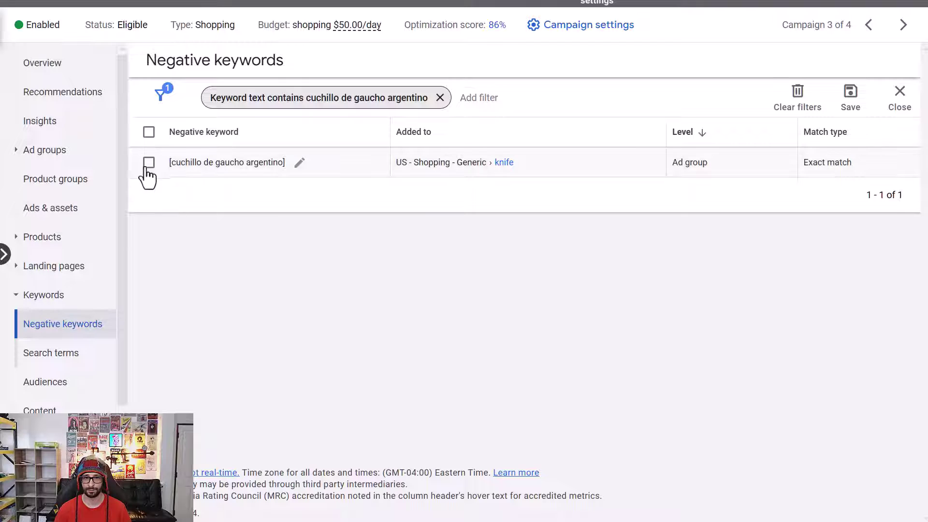
{"action": "left_click", "coordinate": [148, 163]}
{"action": "left_click", "coordinate": [251, 102]}
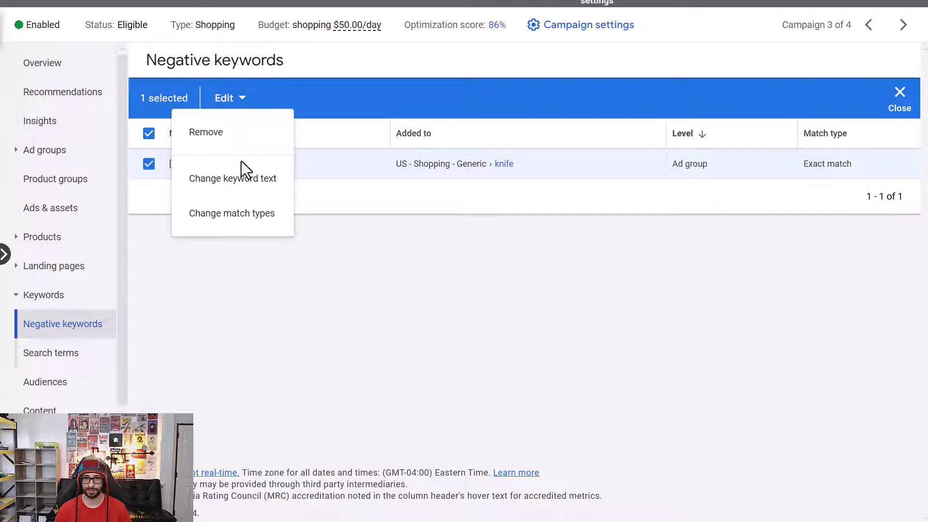
{"action": "left_click", "coordinate": [224, 133]}
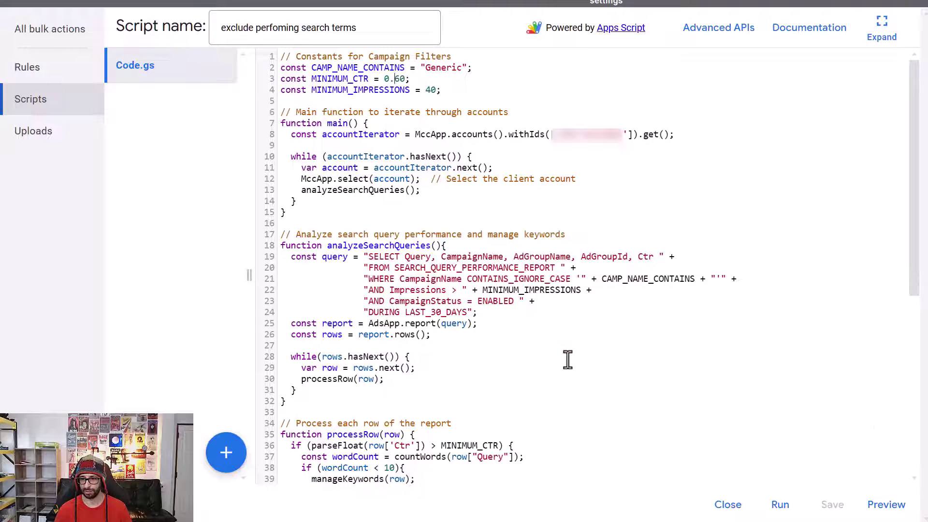
- Preview the script, confirm the log excludes cuchillo de gaucho argentino and kershaw skinner, then run it
{"action": "left_click", "coordinate": [884, 504]}
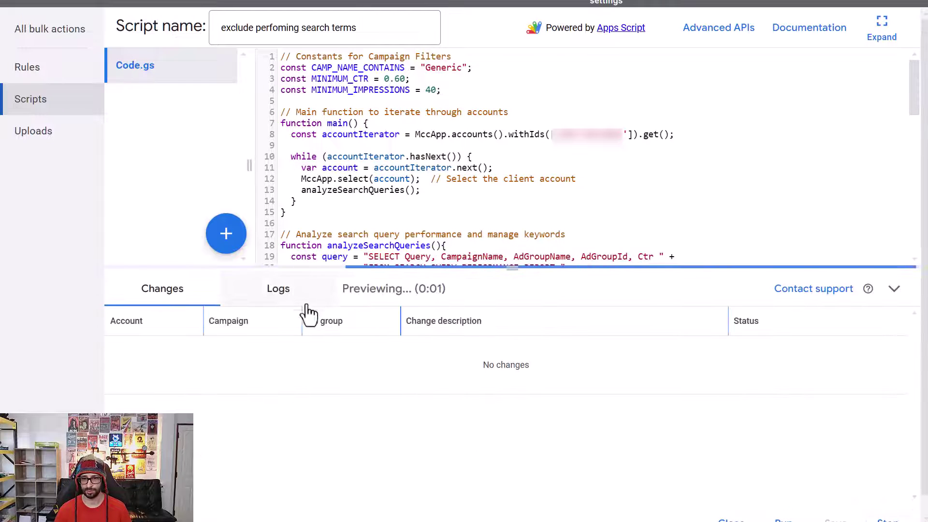
{"action": "left_click", "coordinate": [306, 303]}
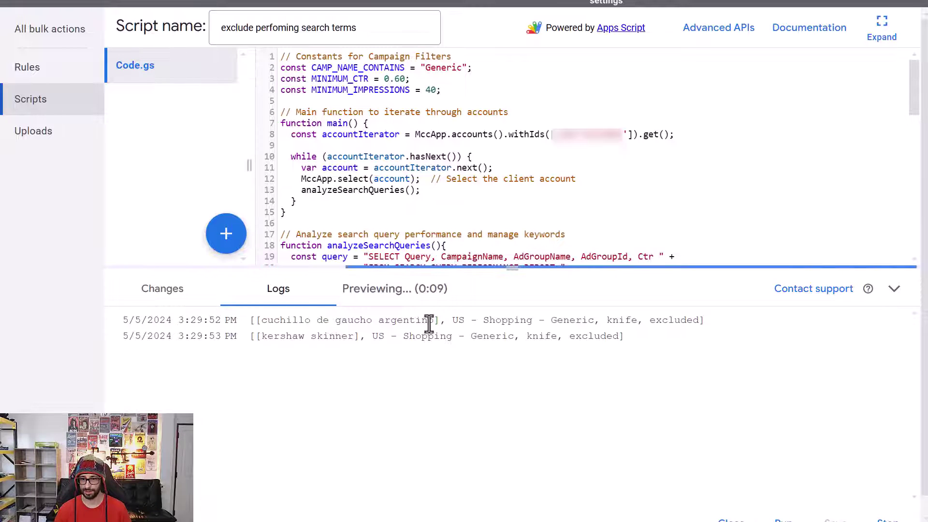
{"action": "left_click_drag", "start_coordinate": [429, 320], "coordinate": [265, 327]}
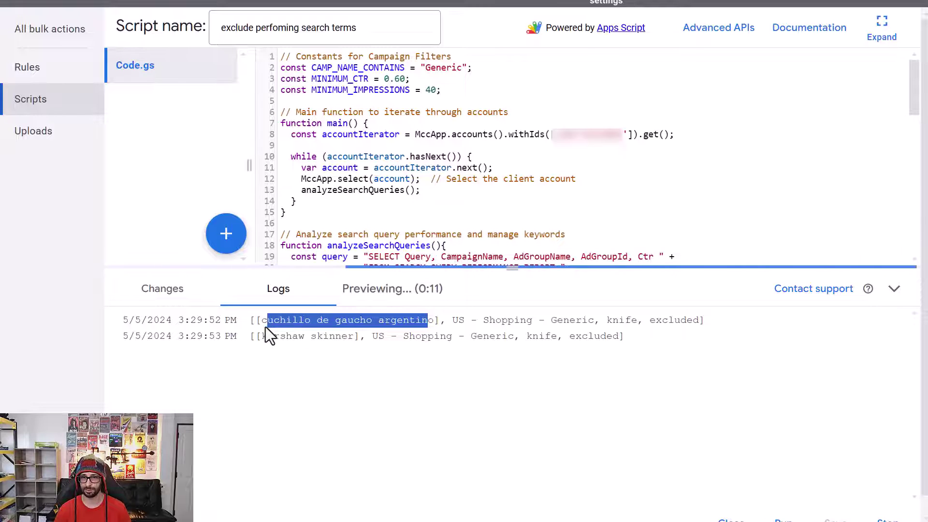
{"action": "left_click", "coordinate": [894, 290]}
{"action": "left_click", "coordinate": [793, 514]}
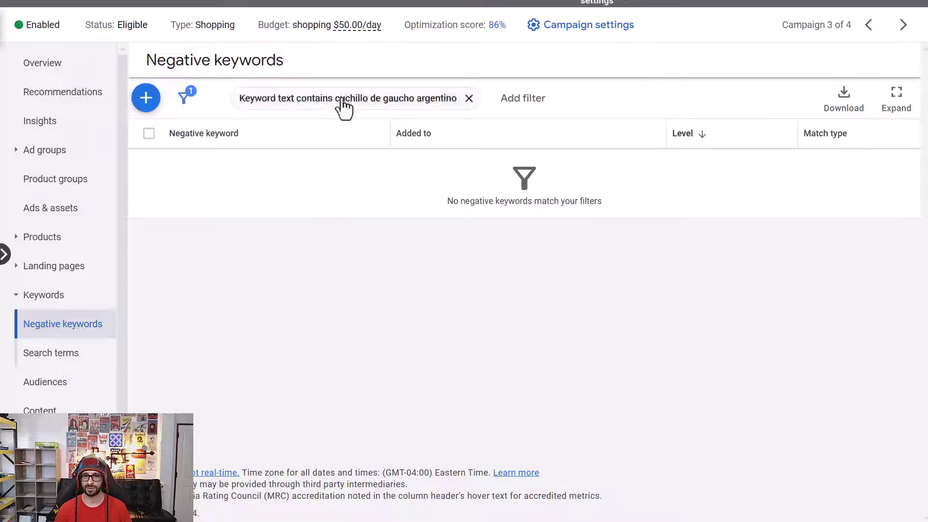
- Reload the page and go to the US - Shopping - Relevant campaign's negative keywords
{"action": "right_click", "coordinate": [309, 224]}
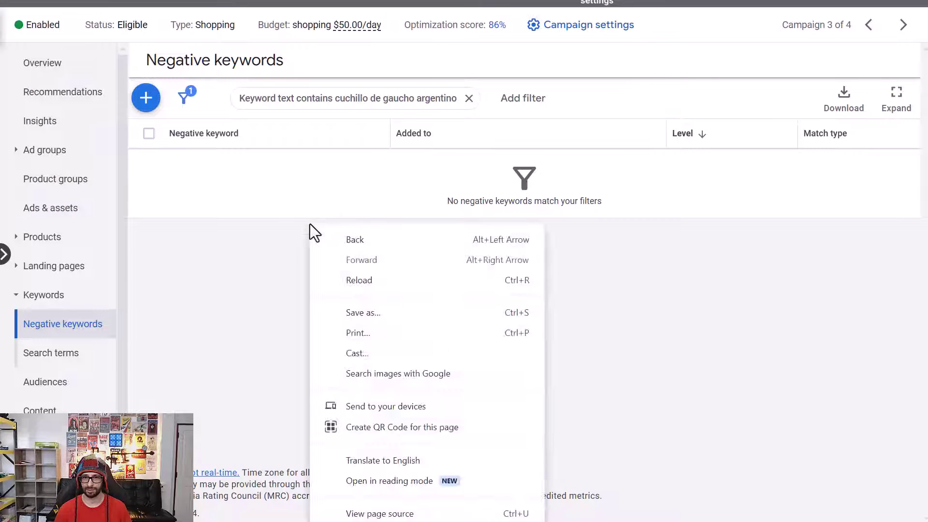
{"action": "left_click", "coordinate": [372, 281]}
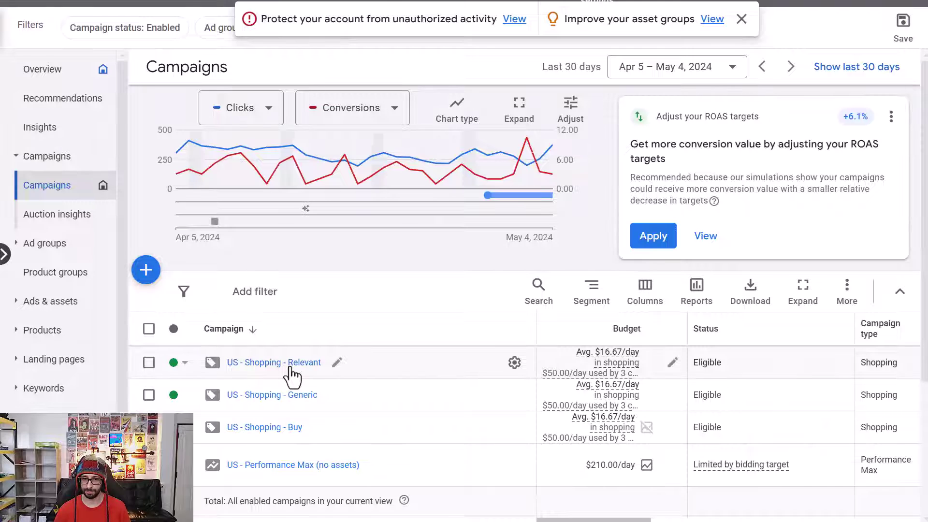
{"action": "left_click", "coordinate": [290, 368]}
{"action": "left_click", "coordinate": [57, 352]}
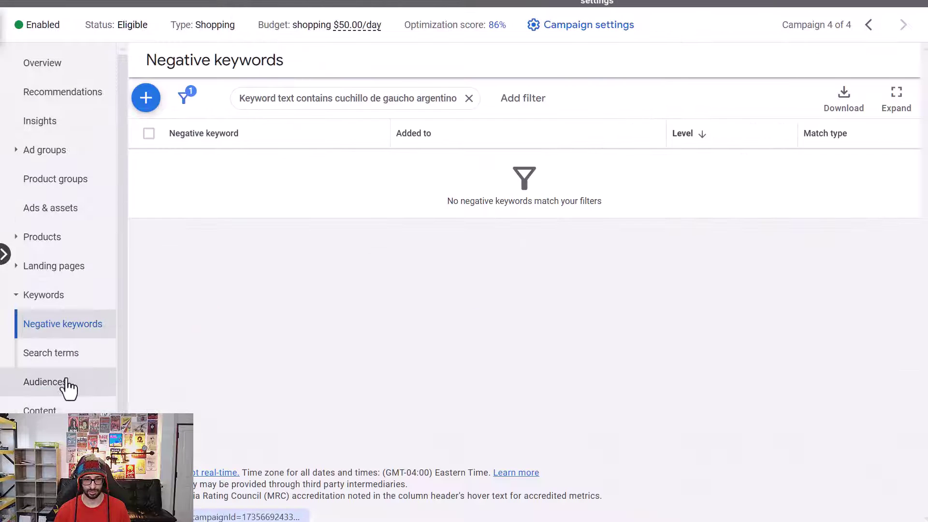
- Sort the Relevant campaign's search terms by conversions and copy 'mora companion black'
{"action": "left_click", "coordinate": [68, 357]}
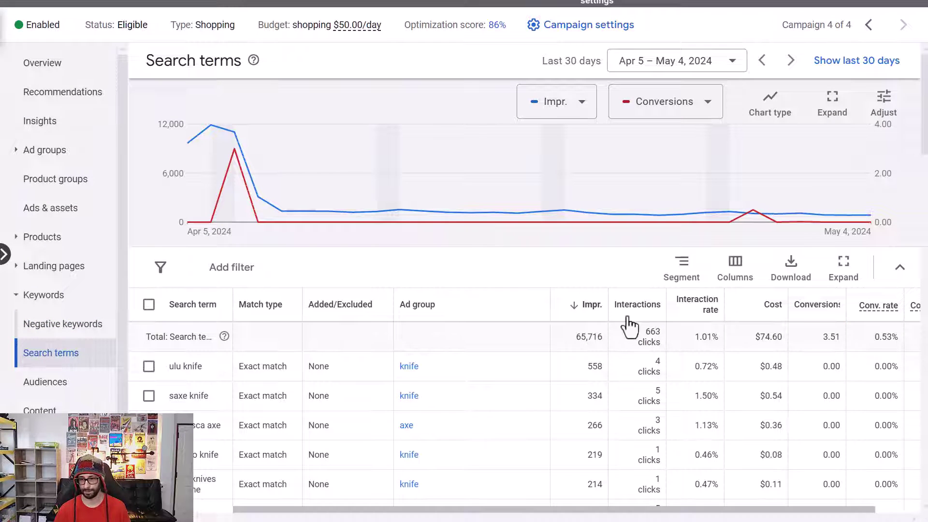
{"action": "left_click", "coordinate": [822, 321]}
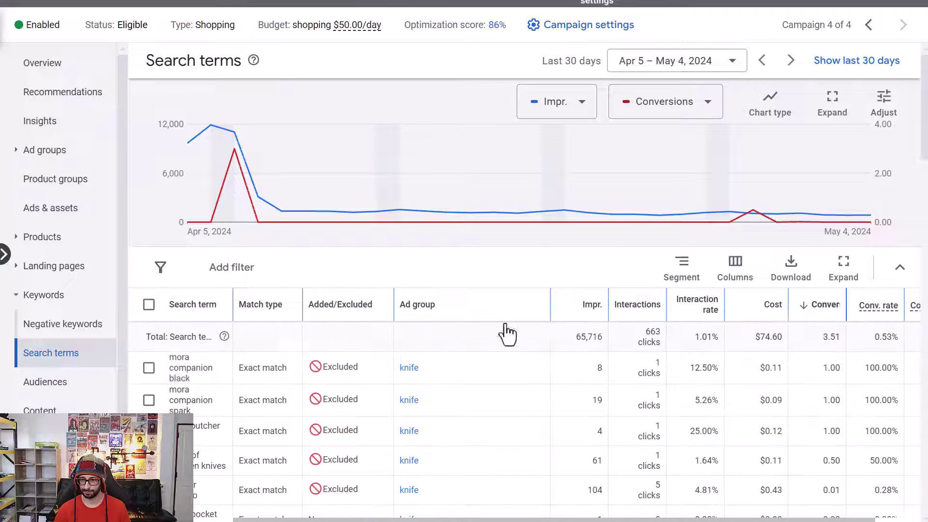
{"action": "triple_click", "coordinate": [192, 377]}
{"action": "left_click", "coordinate": [200, 385]}
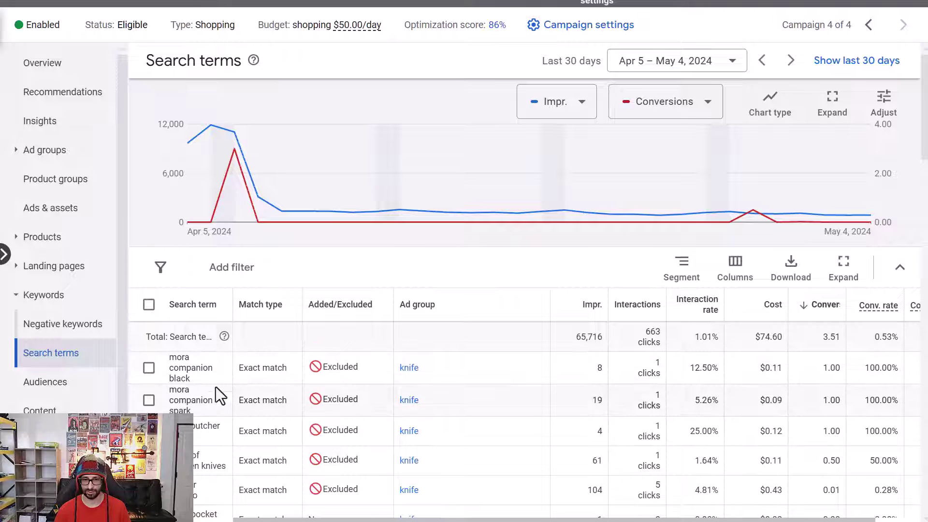
{"action": "left_click_drag", "start_coordinate": [216, 384], "coordinate": [151, 363]}
{"action": "key", "text": "ctrl+c"}
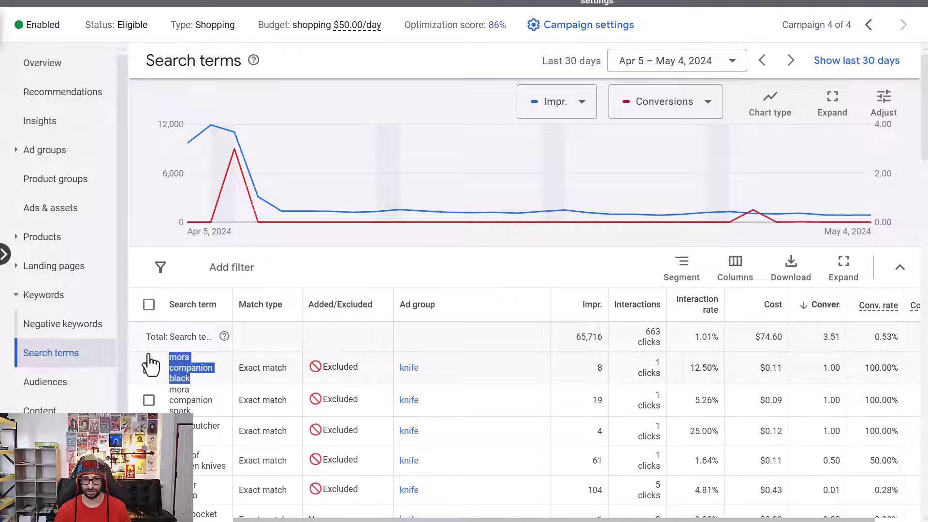
- Filter the negative keywords to 'mora companion black' and remove that keyword
{"action": "left_click", "coordinate": [57, 327]}
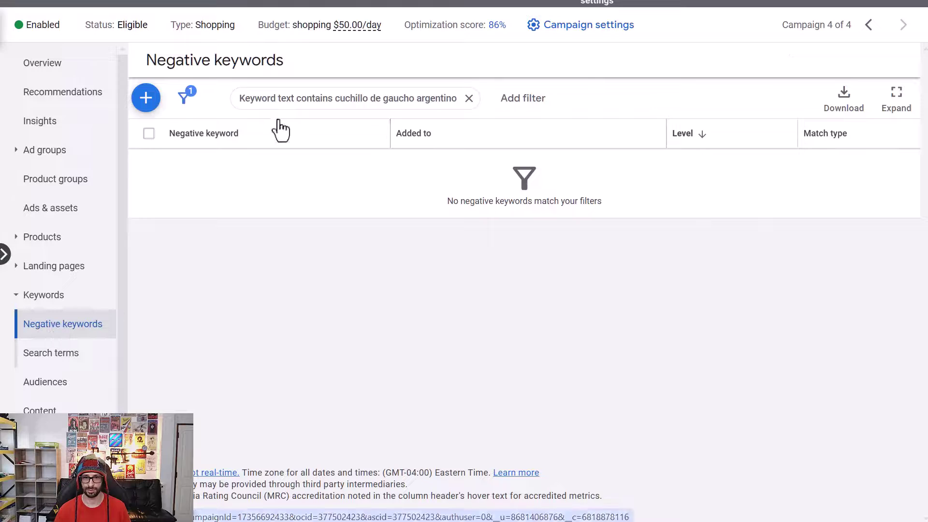
{"action": "left_click", "coordinate": [300, 97]}
{"action": "triple_click", "coordinate": [271, 253]}
{"action": "key", "text": "ctrl+v"}
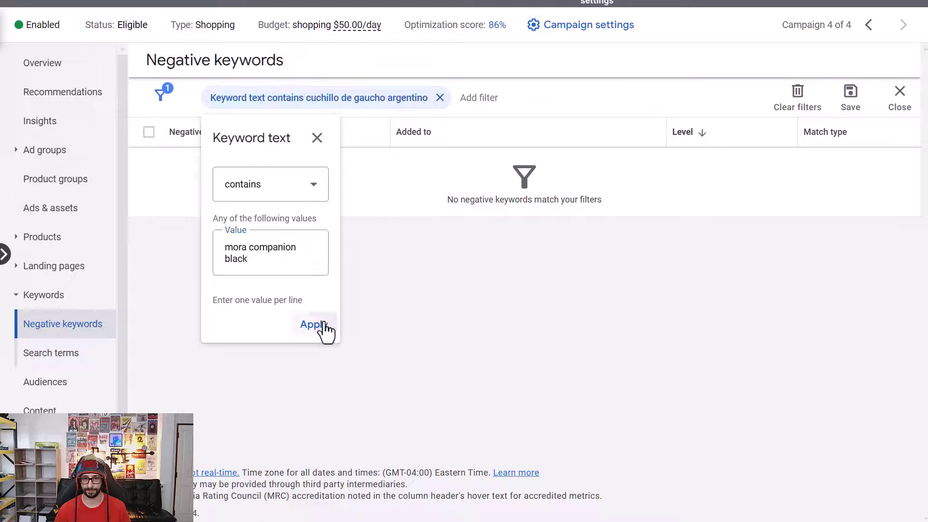
{"action": "left_click", "coordinate": [314, 325]}
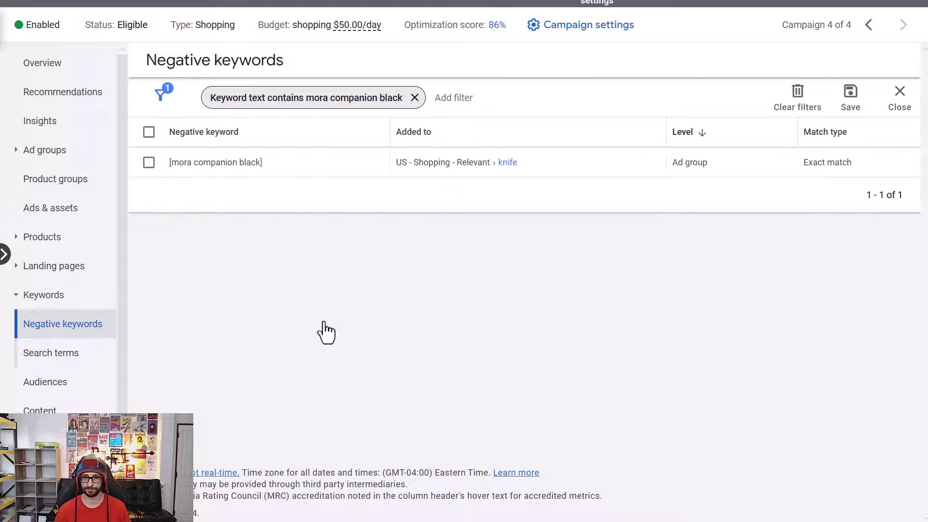
{"action": "left_click", "coordinate": [148, 162]}
{"action": "left_click", "coordinate": [216, 101]}
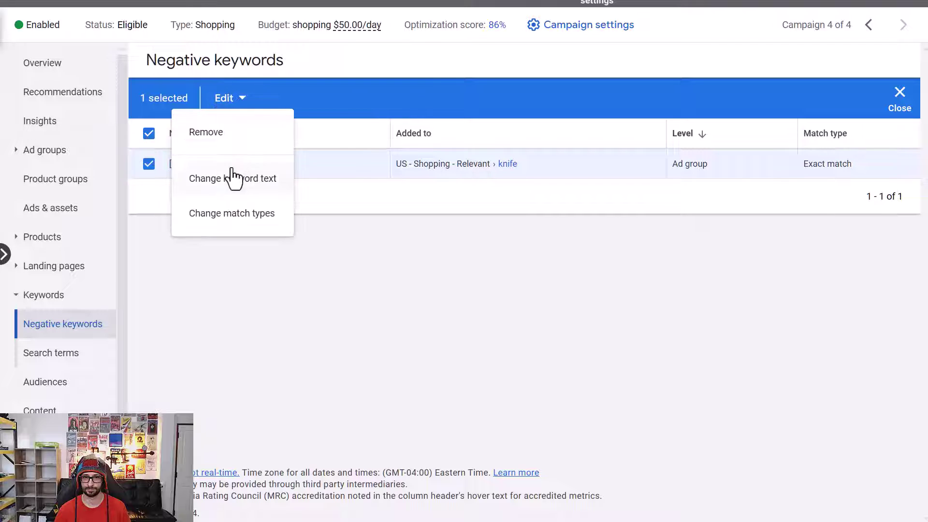
{"action": "left_click", "coordinate": [216, 140]}
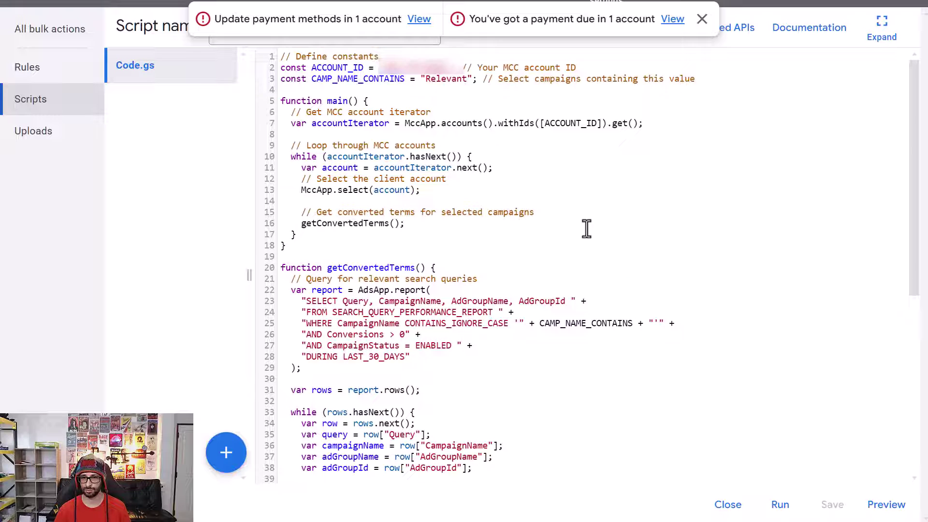
- Preview the converted-terms script, confirm mora companion black is logged as excluded, then run it
{"action": "double_click", "coordinate": [444, 80]}
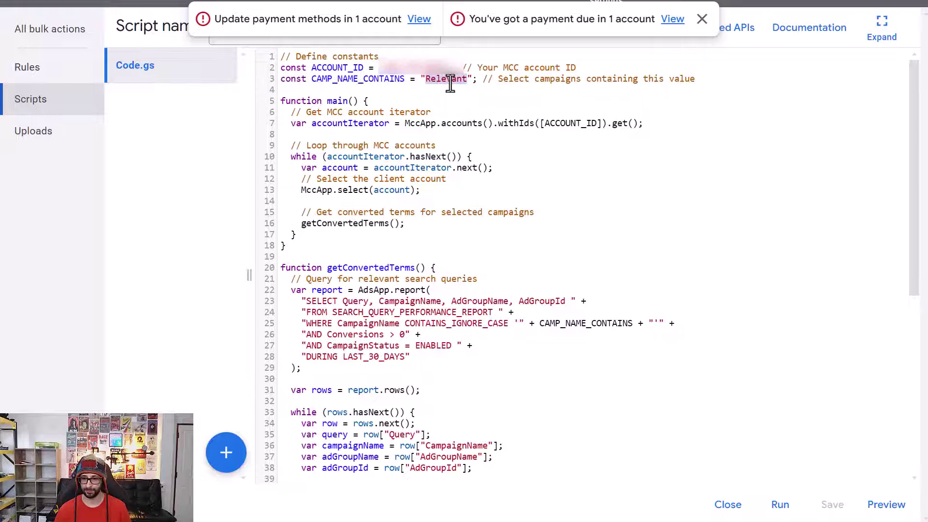
{"action": "left_click", "coordinate": [891, 514]}
{"action": "left_click", "coordinate": [289, 290]}
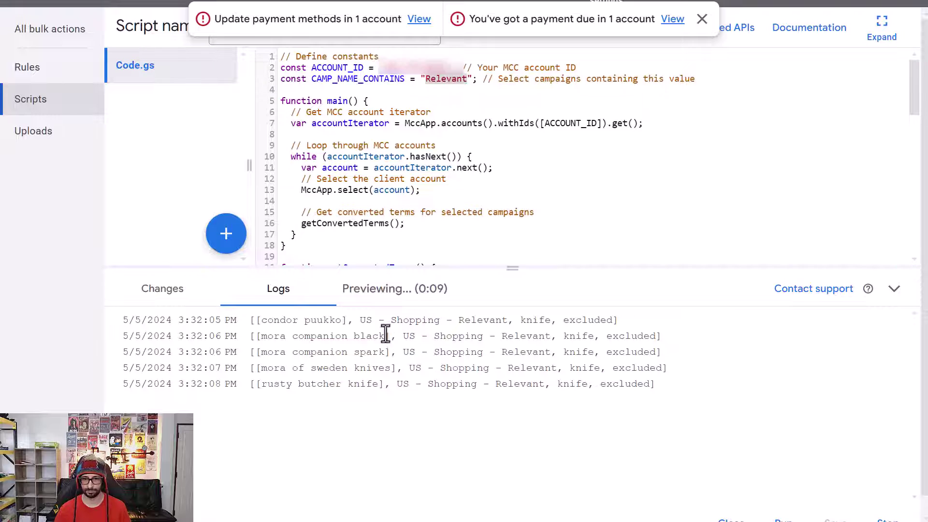
{"action": "left_click_drag", "start_coordinate": [385, 336], "coordinate": [261, 337]}
{"action": "left_click", "coordinate": [360, 339]}
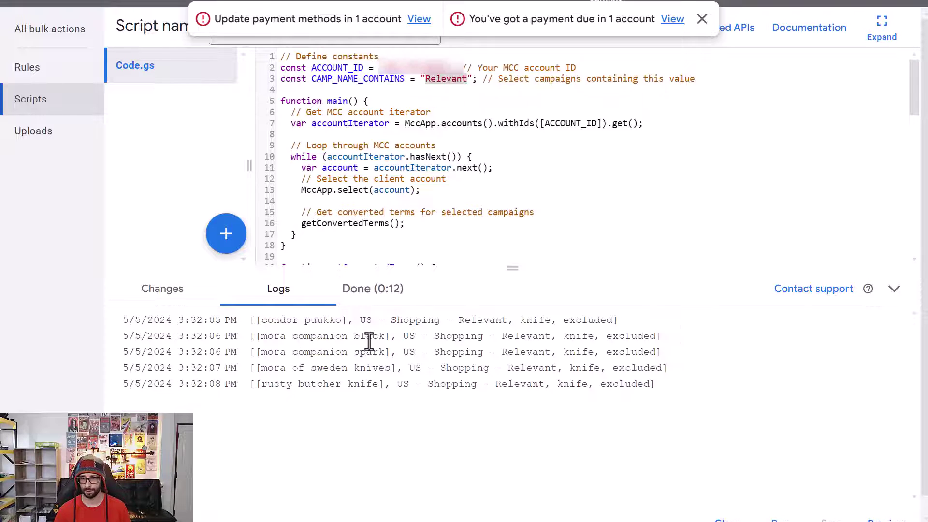
{"action": "left_click", "coordinate": [893, 290]}
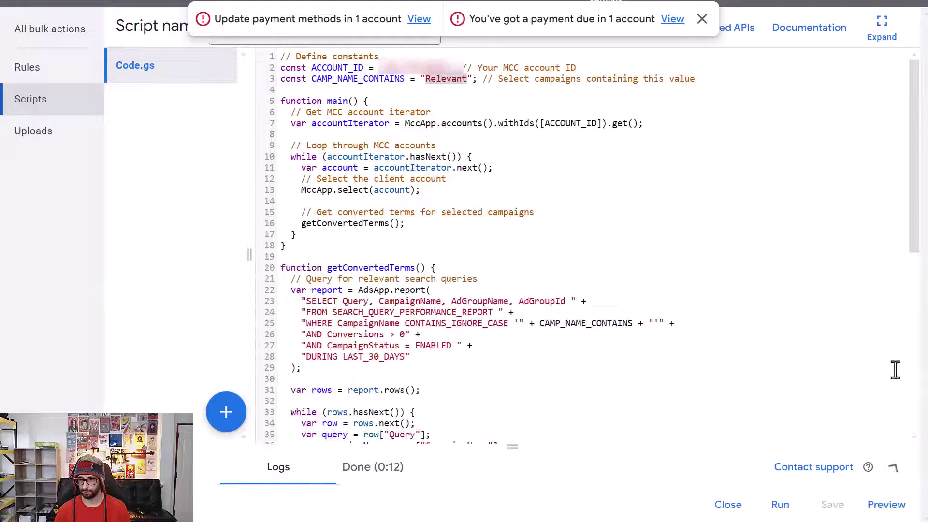
{"action": "left_click", "coordinate": [773, 505]}
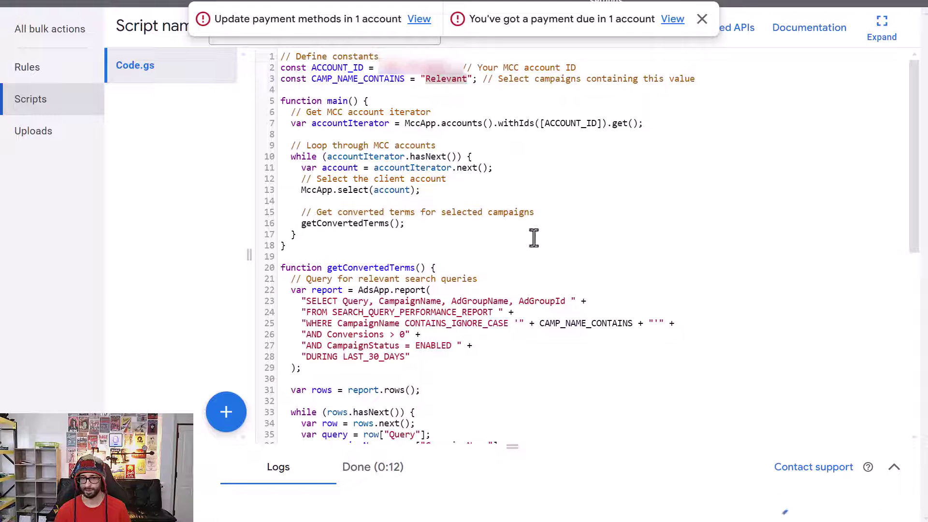